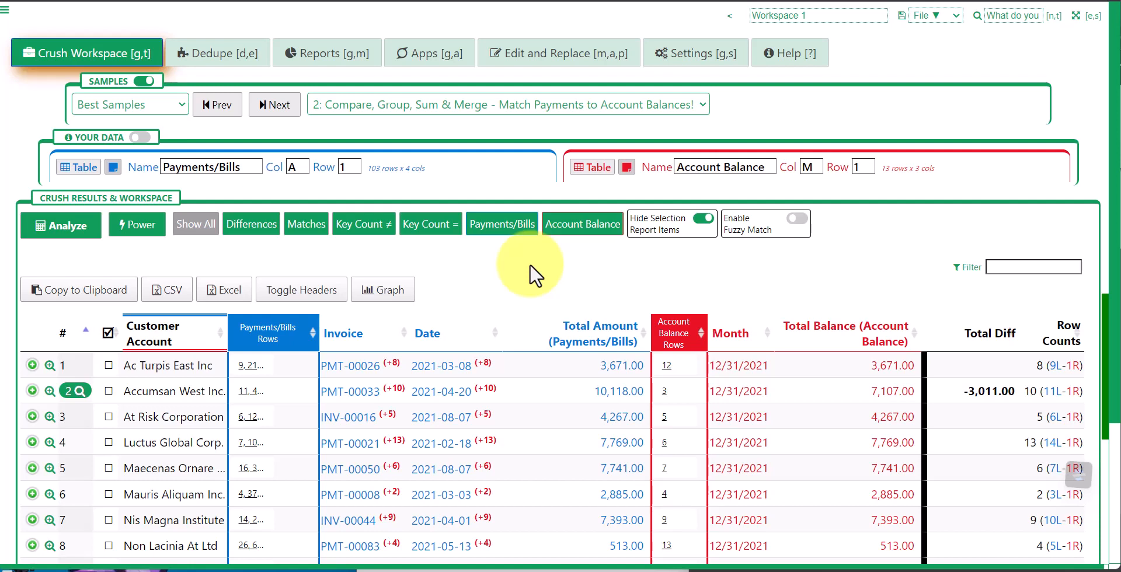
View the rows of the Payments/Bills source table, including customer accounts, invoices, dates and amounts, and close the table
{"action": "left_click", "coordinate": [77, 170]}
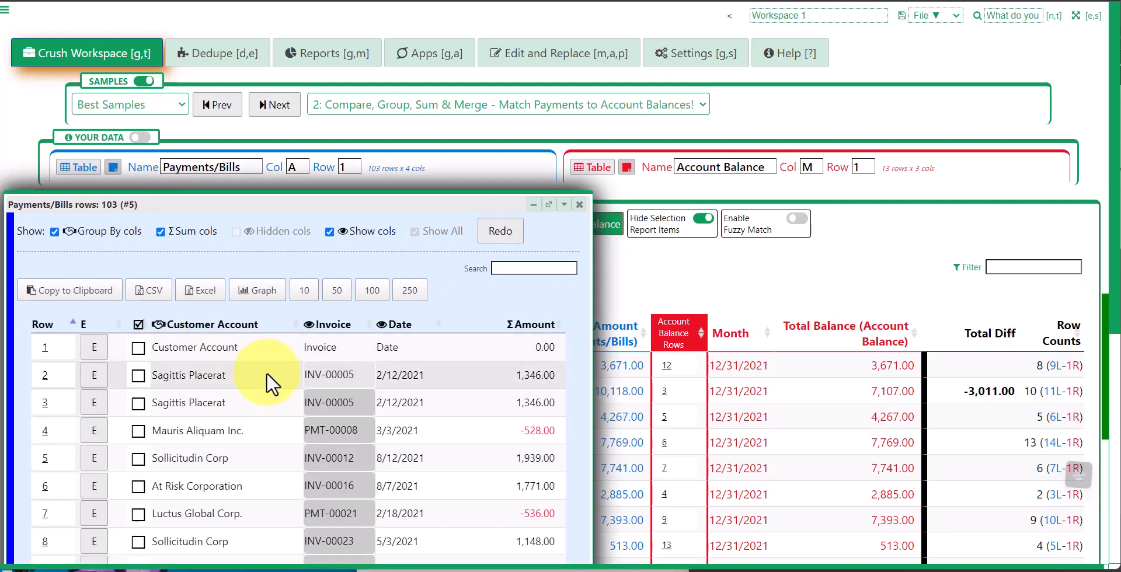
{"action": "scroll", "coordinate": [266, 373], "scroll_direction": "down", "scroll_amount": 3}
{"action": "scroll", "coordinate": [266, 373], "scroll_direction": "down", "scroll_amount": 3}
{"action": "scroll", "coordinate": [269, 327], "scroll_direction": "up", "scroll_amount": 6}
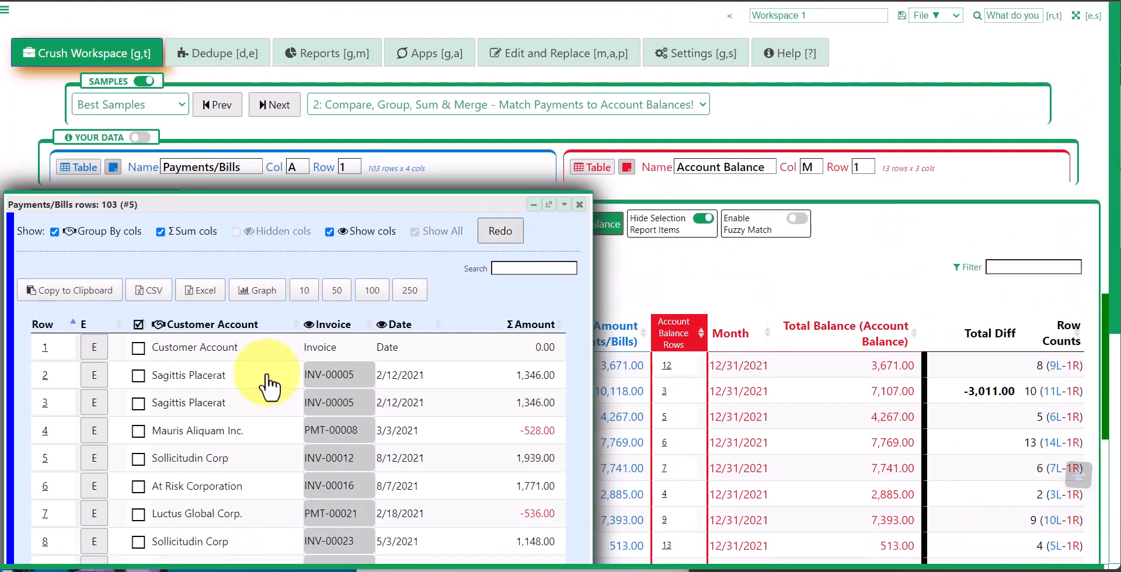
{"action": "left_click", "coordinate": [579, 204]}
View the rows of the Account Balance source table, including customer accounts, months and balances, and close the table
{"action": "left_click", "coordinate": [592, 167]}
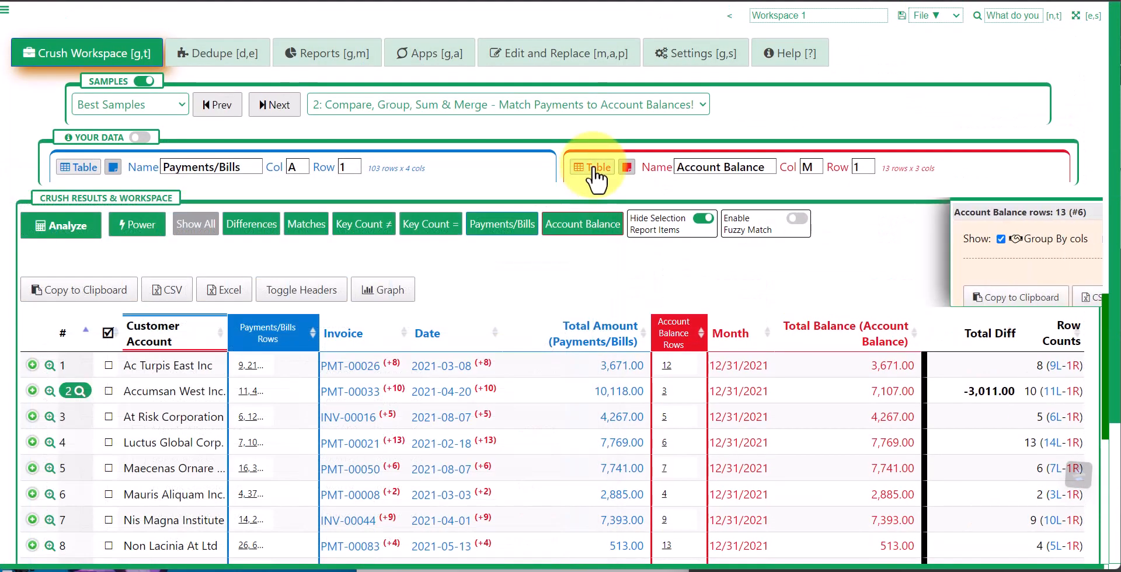
{"action": "scroll", "coordinate": [965, 365], "scroll_direction": "down", "scroll_amount": 2}
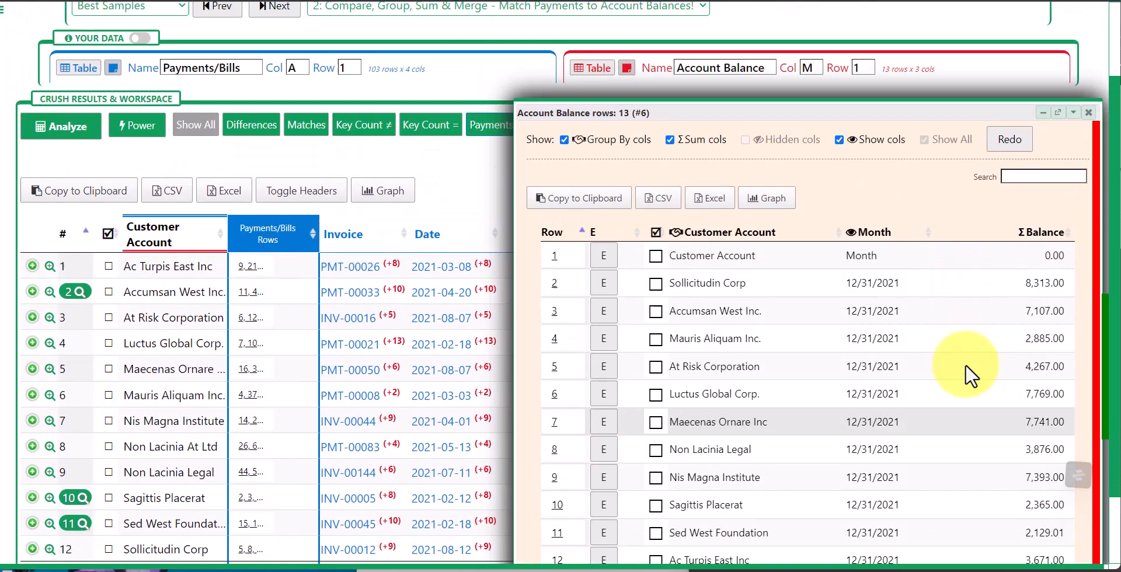
{"action": "scroll", "coordinate": [966, 365], "scroll_direction": "up", "scroll_amount": 2}
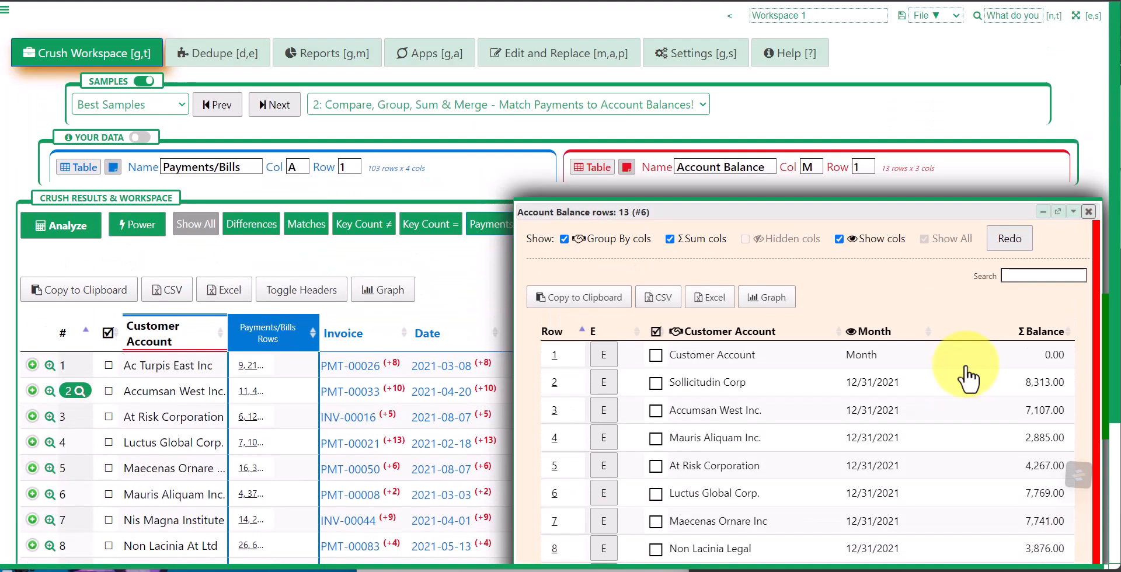
{"action": "left_click", "coordinate": [1089, 211]}
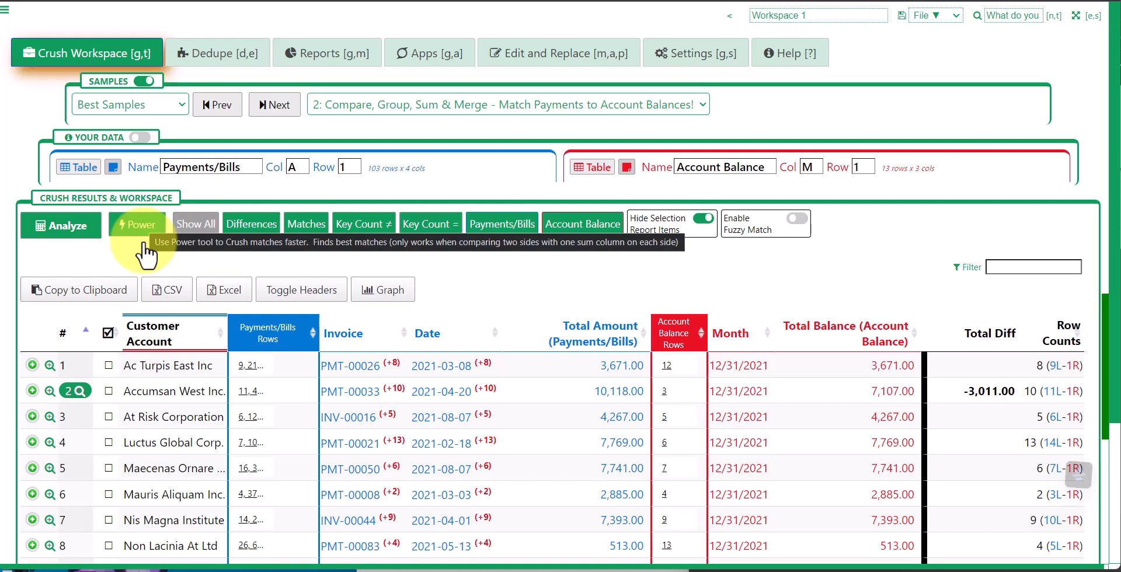
Check which columns are set to match, match by total, show or hide for both tables, and close the settings
{"action": "key", "text": "s"}
{"action": "key", "text": "c"}
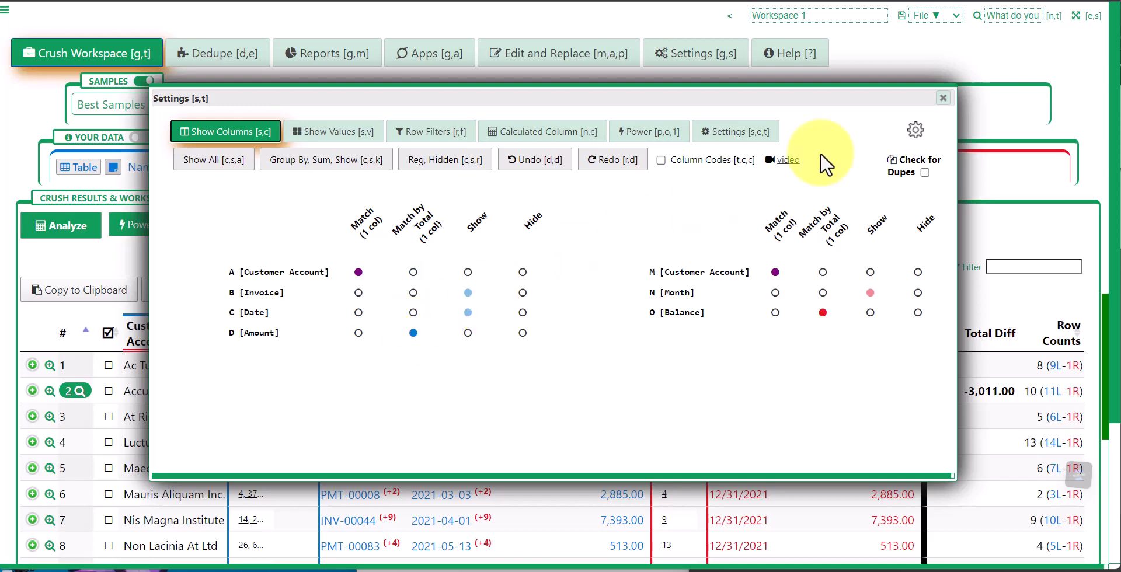
{"action": "left_click", "coordinate": [943, 98]}
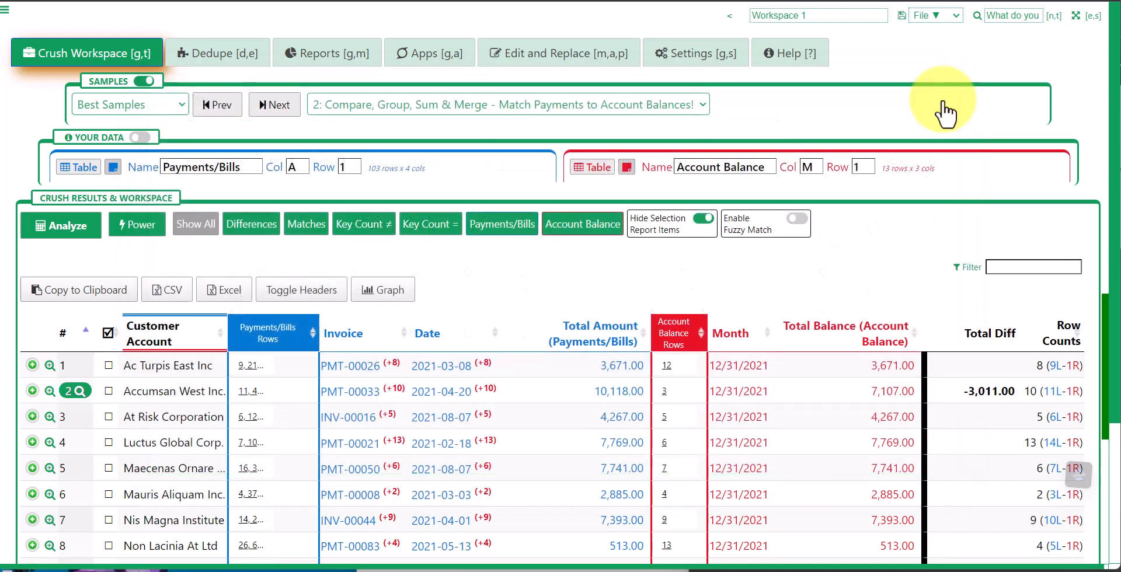
Examine the detail rows behind the Ac Turpis East Inc result on both sides and collapse them again
{"action": "left_click", "coordinate": [33, 366]}
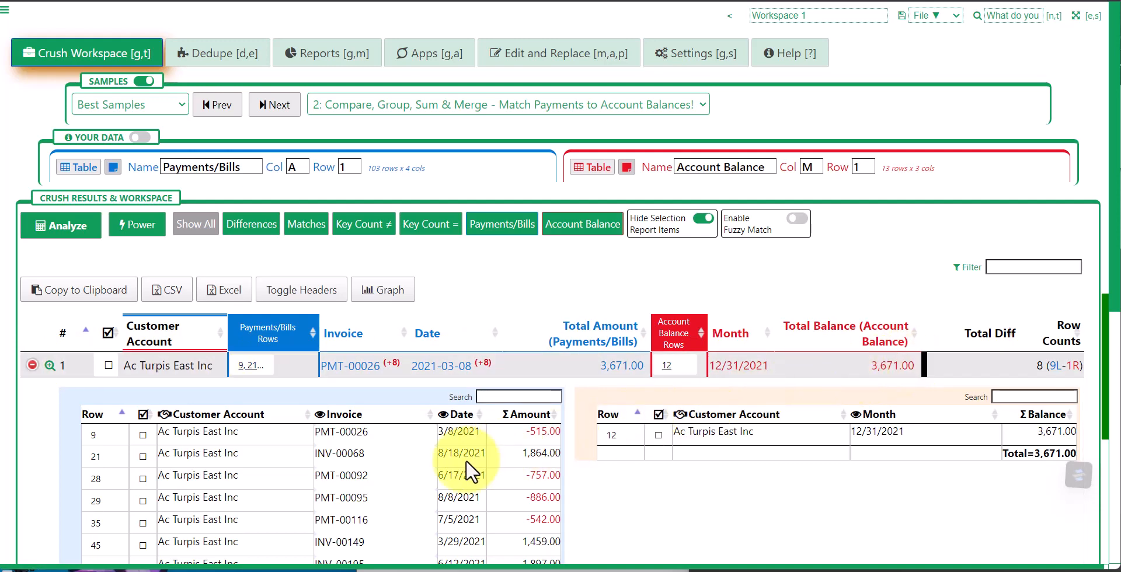
{"action": "scroll", "coordinate": [453, 464], "scroll_direction": "down", "scroll_amount": 4}
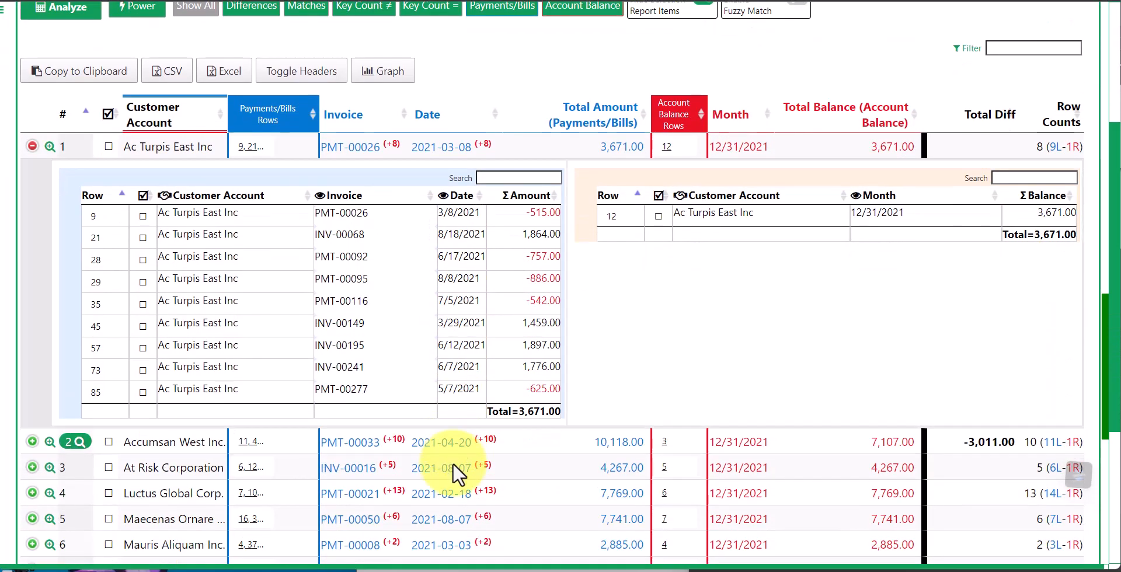
{"action": "scroll", "coordinate": [453, 464], "scroll_direction": "up", "scroll_amount": 4}
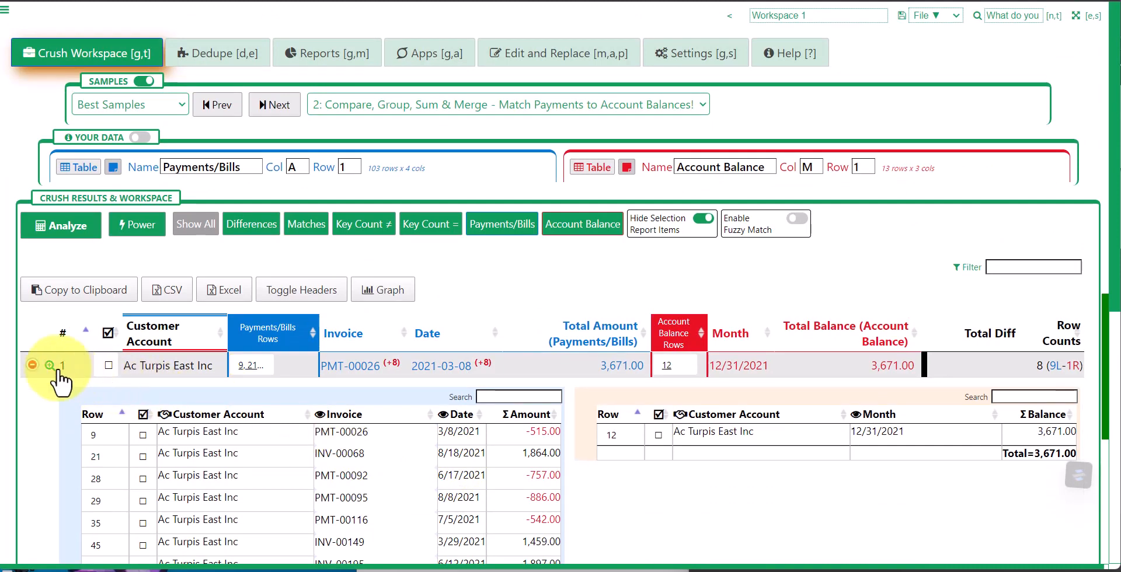
{"action": "left_click", "coordinate": [32, 364]}
Run Power matching on the two tables, dismiss the results chart and show the report of matched groups
{"action": "left_click", "coordinate": [135, 228]}
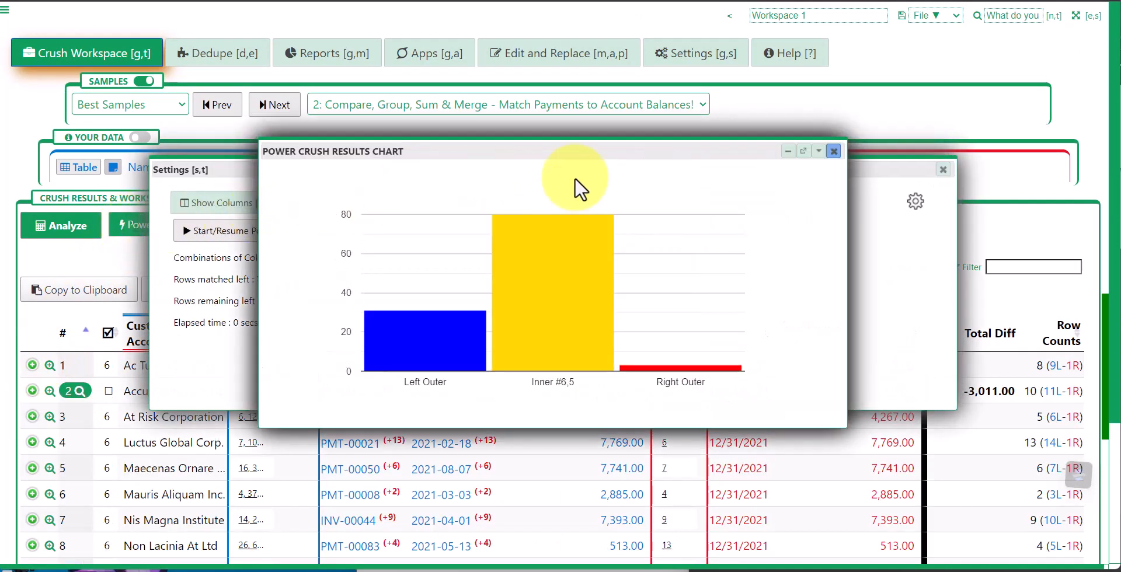
{"action": "left_click", "coordinate": [834, 152]}
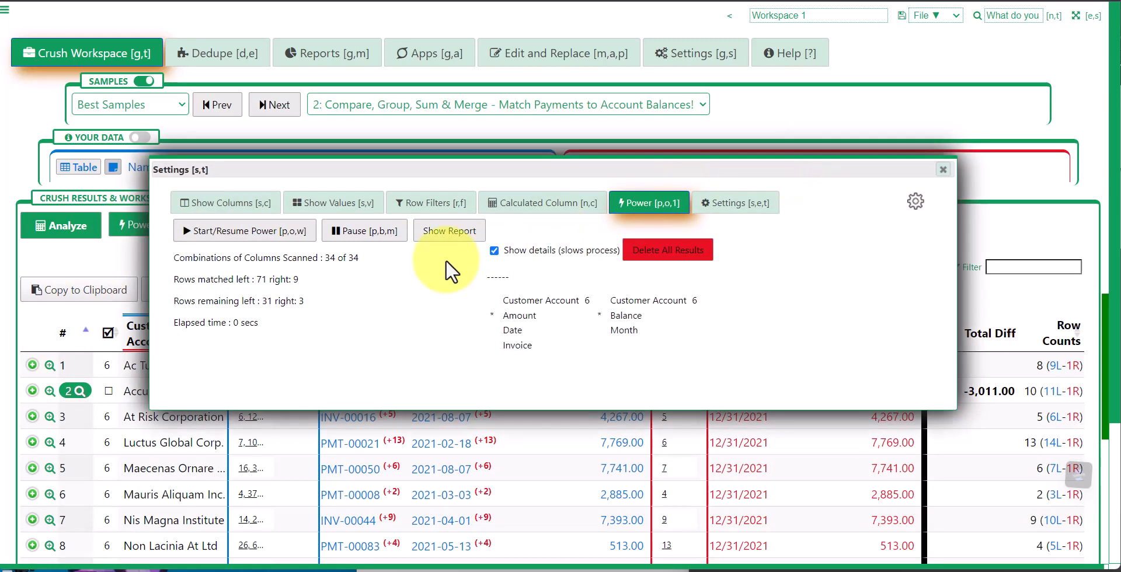
{"action": "left_click", "coordinate": [444, 237]}
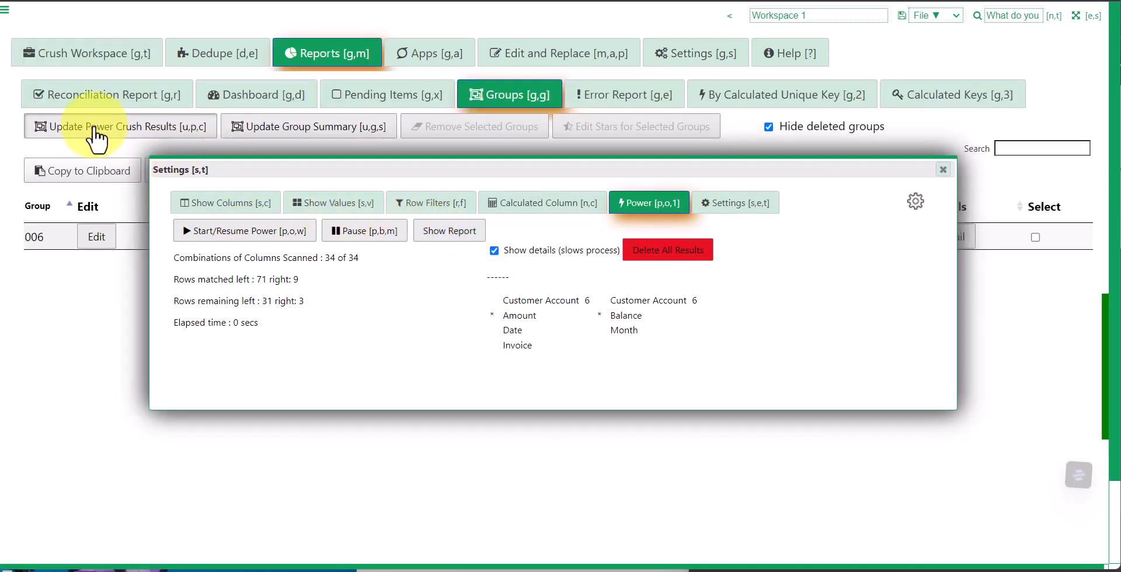
{"action": "left_click", "coordinate": [944, 169]}
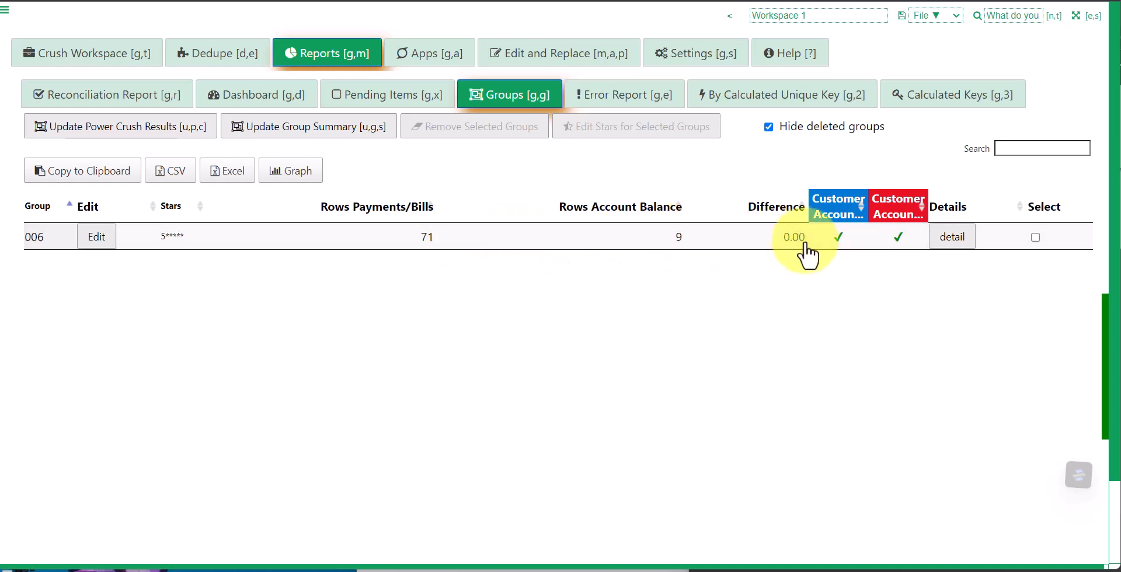
Generate the reconciliation report for group 006 and look through its first page of matched rows
{"action": "left_click", "coordinate": [953, 242]}
{"action": "left_click", "coordinate": [120, 136]}
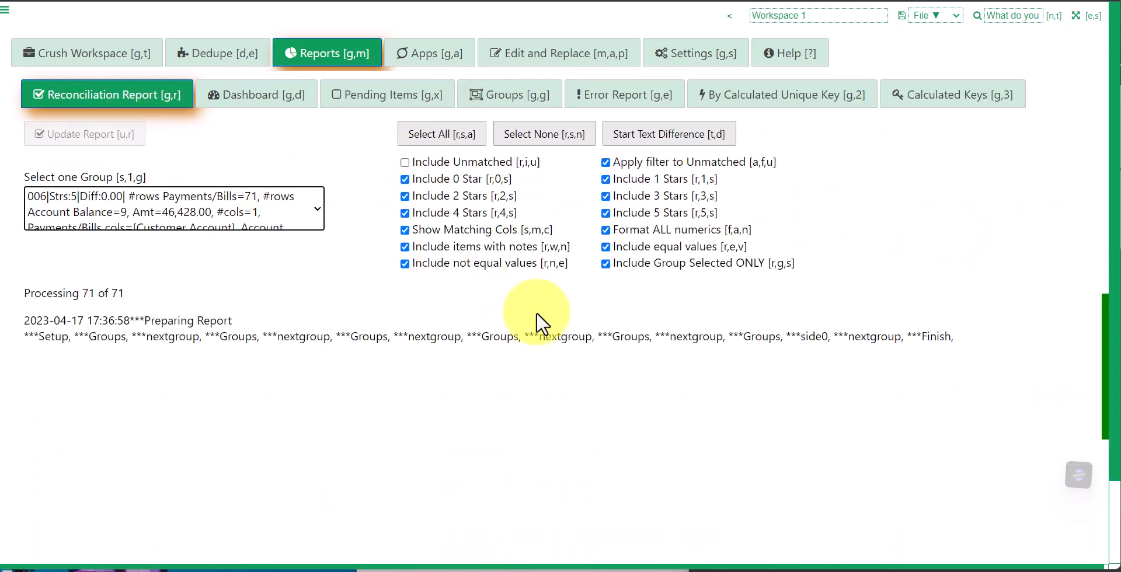
{"action": "scroll", "coordinate": [563, 324], "scroll_direction": "down", "scroll_amount": 2}
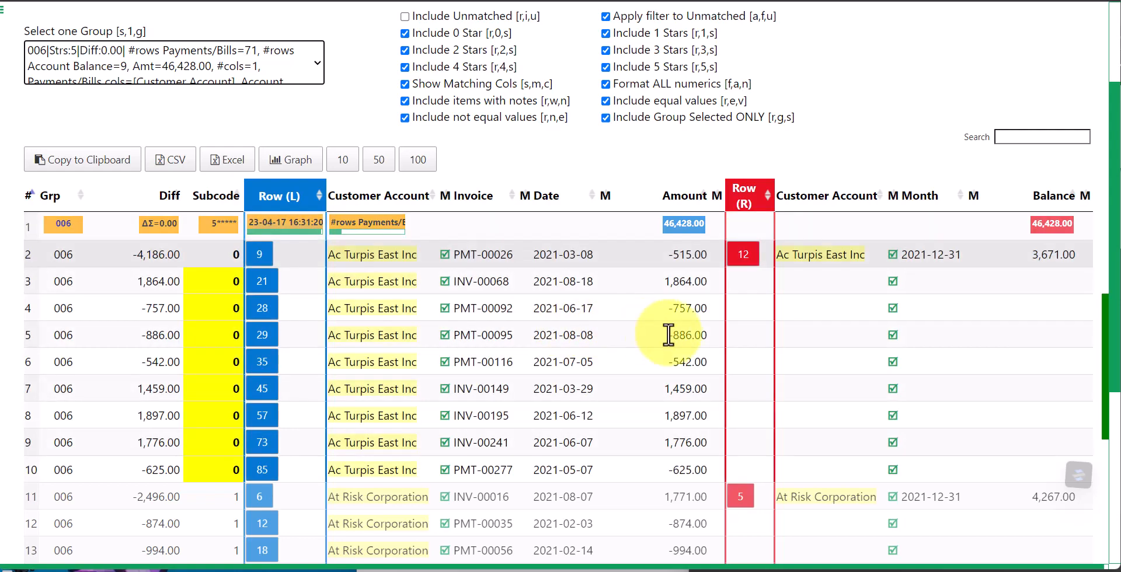
{"action": "scroll", "coordinate": [903, 363], "scroll_direction": "down", "scroll_amount": 3}
{"action": "scroll", "coordinate": [902, 363], "scroll_direction": "down", "scroll_amount": 2}
{"action": "scroll", "coordinate": [906, 353], "scroll_direction": "up", "scroll_amount": 5}
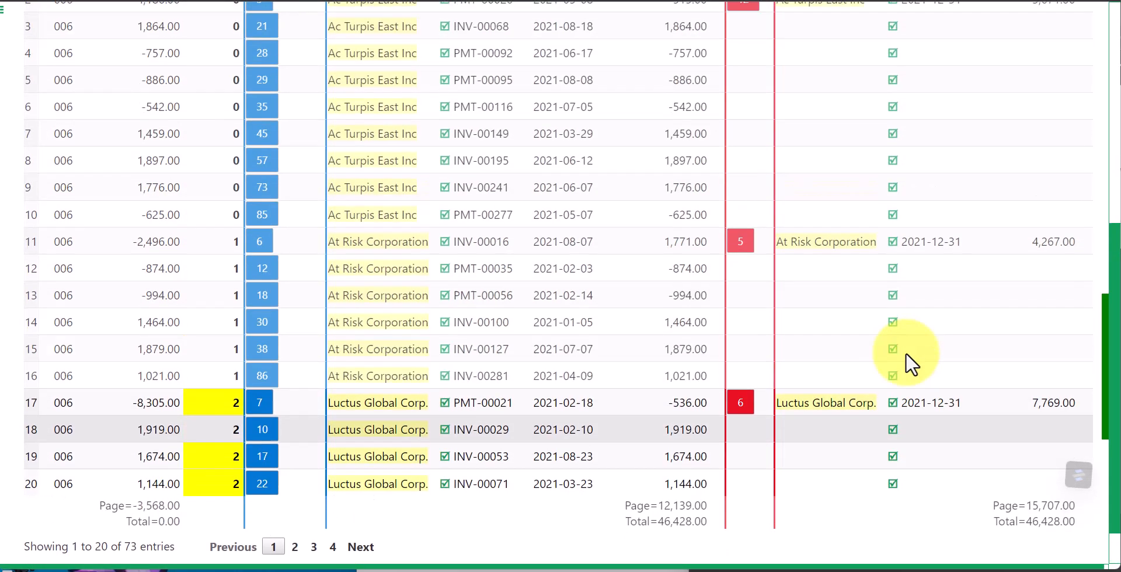
Show 100 entries per page in the reconciliation report and review all matched rows down to the totals
{"action": "left_click", "coordinate": [419, 143]}
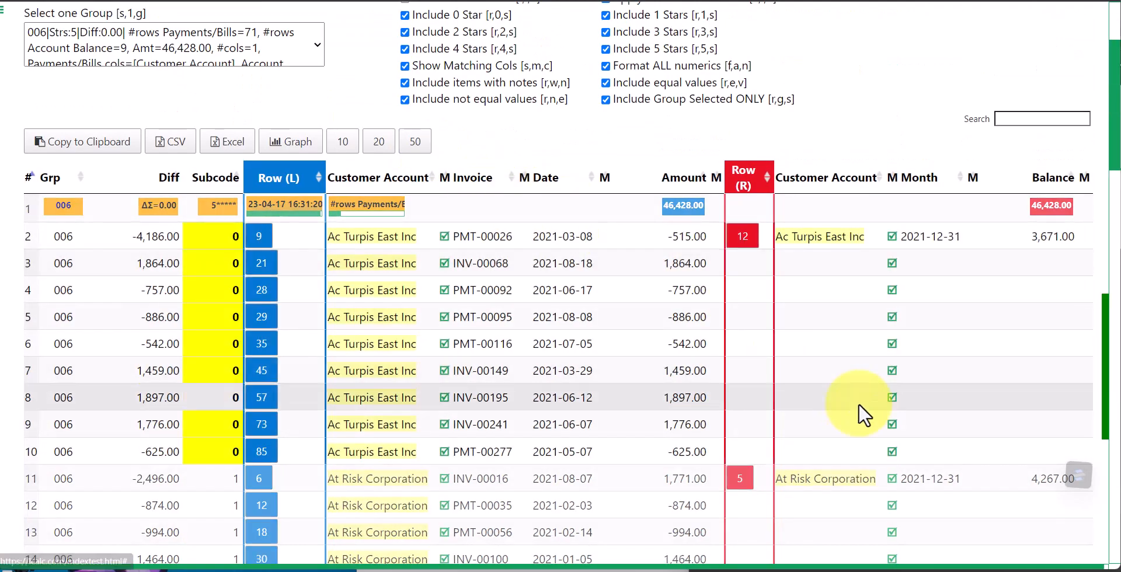
{"action": "scroll", "coordinate": [858, 404], "scroll_direction": "down", "scroll_amount": 12}
{"action": "scroll", "coordinate": [859, 405], "scroll_direction": "down", "scroll_amount": 10}
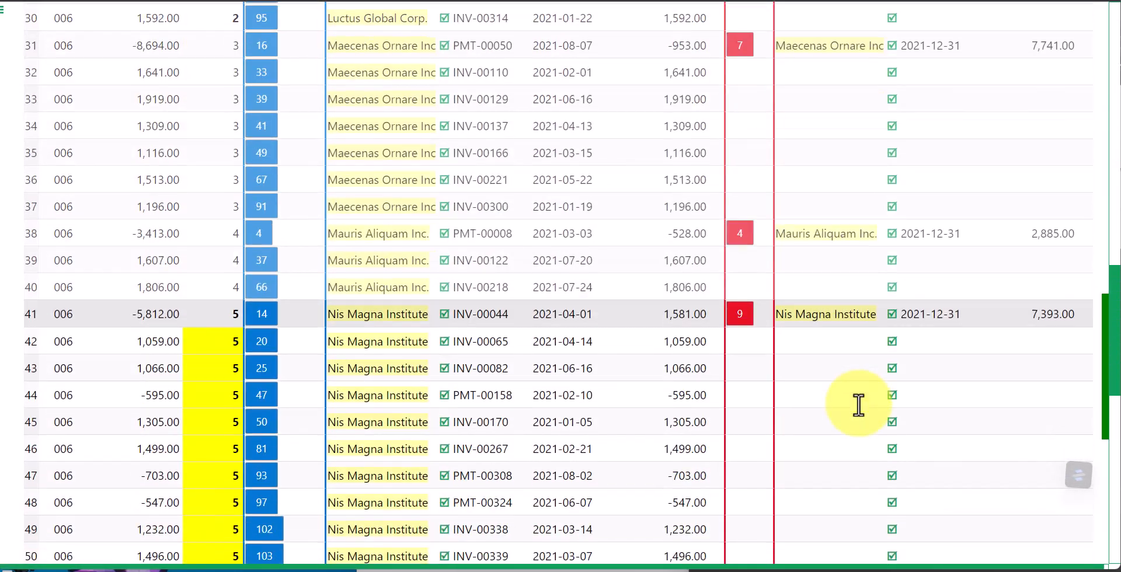
{"action": "scroll", "coordinate": [858, 405], "scroll_direction": "down", "scroll_amount": 1}
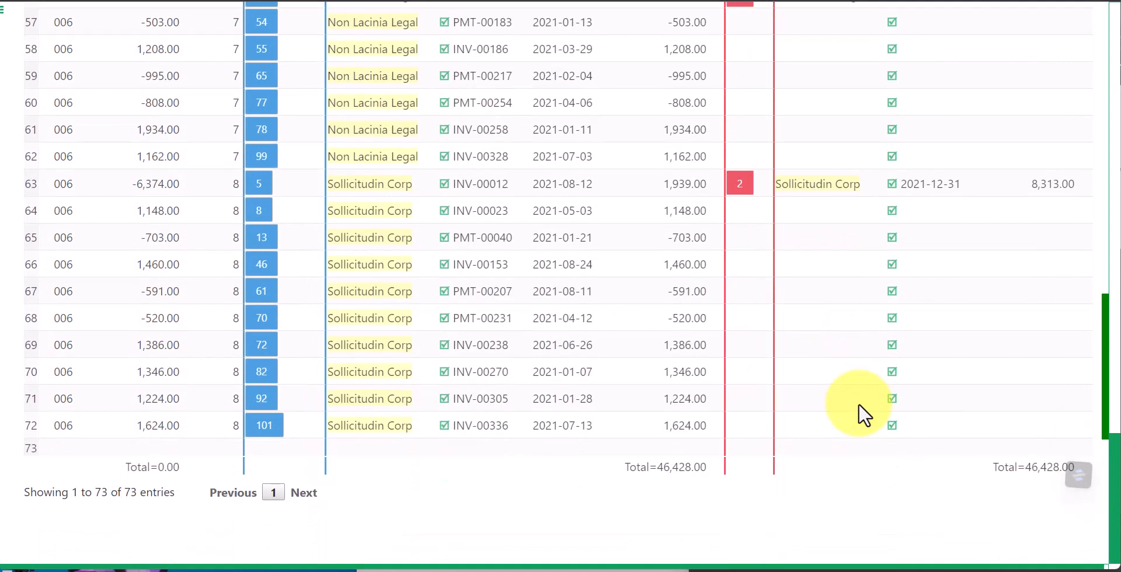
{"action": "scroll", "coordinate": [339, 437], "scroll_direction": "up", "scroll_amount": 20}
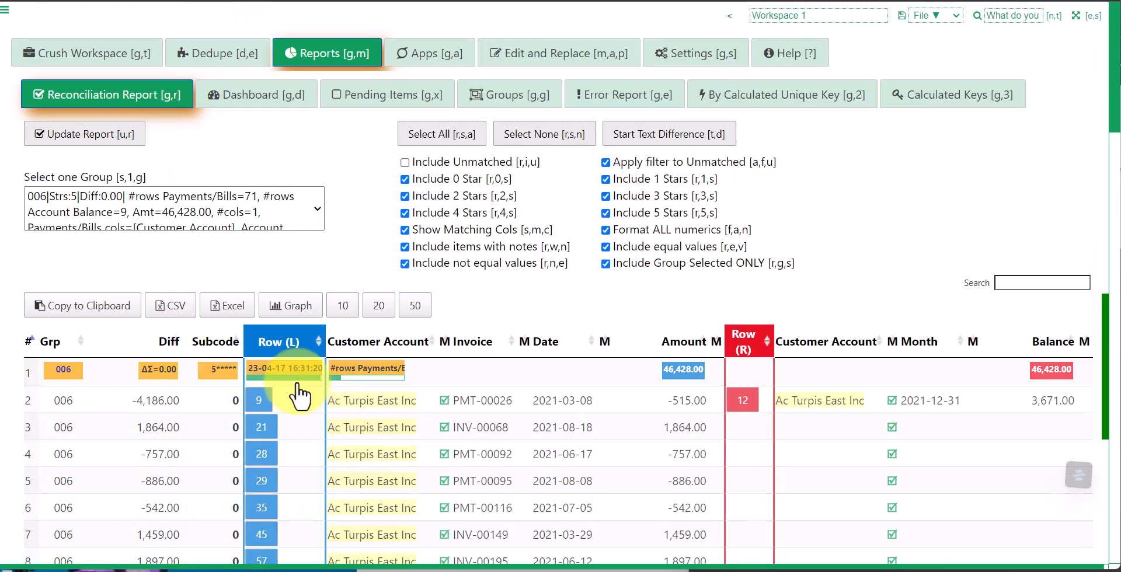
Reanalyze the workspace and run an AI Select combination match for the Accumsan West Inc. difference
{"action": "left_click", "coordinate": [50, 60]}
{"action": "left_click", "coordinate": [64, 231]}
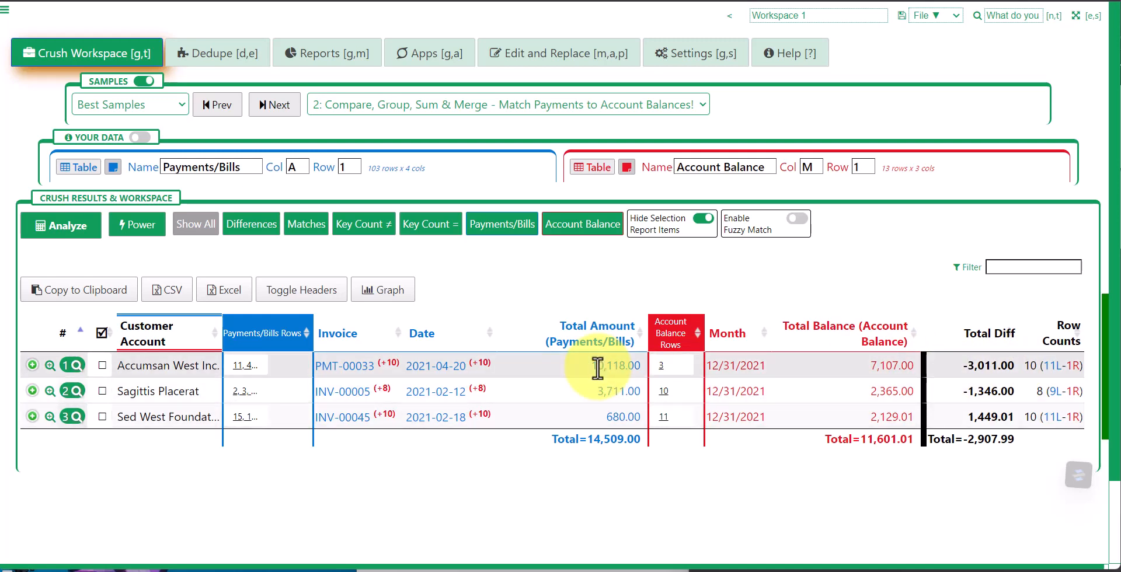
{"action": "left_click", "coordinate": [75, 365]}
{"action": "left_click_drag", "start_coordinate": [381, 222], "coordinate": [378, 6]}
{"action": "left_click", "coordinate": [802, 101]}
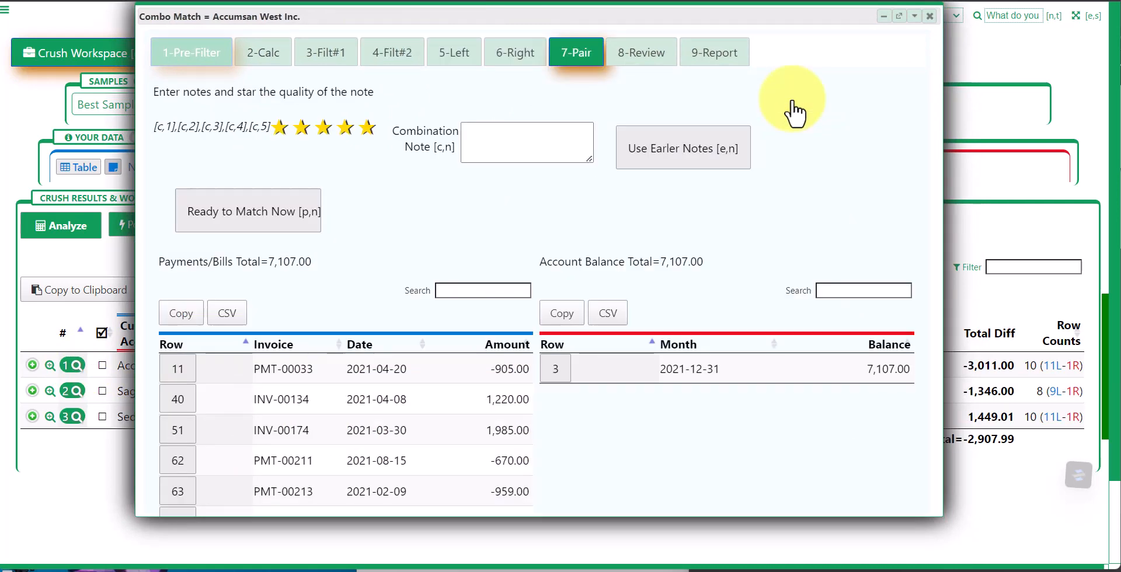
Match the proposed Accumsan West Inc. pair with five stars, report the combinations and close the combo match
{"action": "scroll", "coordinate": [794, 117], "scroll_direction": "down", "scroll_amount": 3}
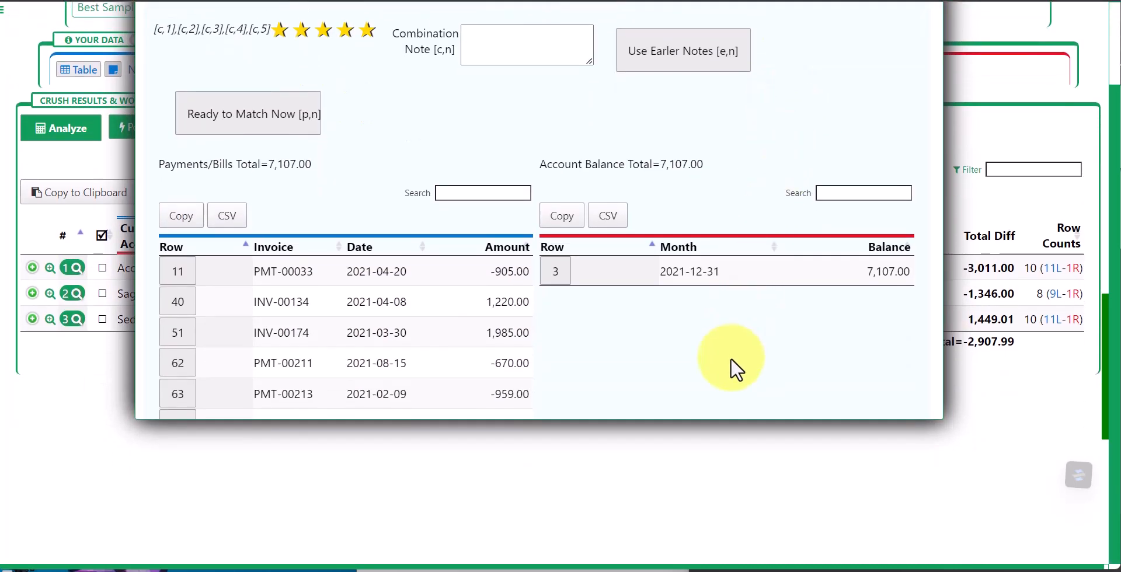
{"action": "scroll", "coordinate": [730, 358], "scroll_direction": "up", "scroll_amount": 3}
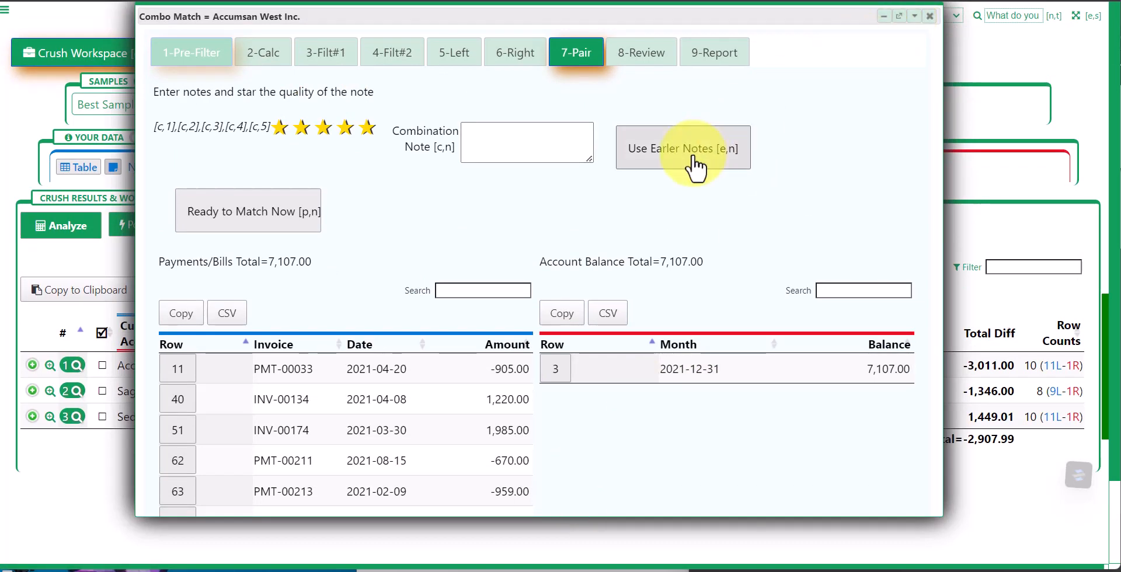
{"action": "left_click", "coordinate": [248, 217]}
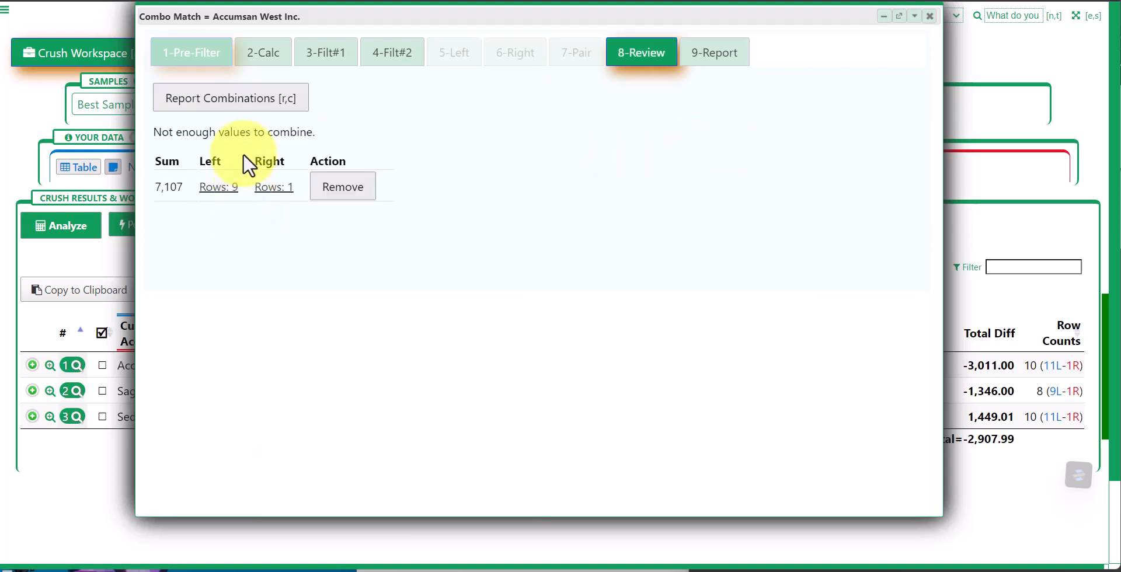
{"action": "left_click", "coordinate": [239, 105]}
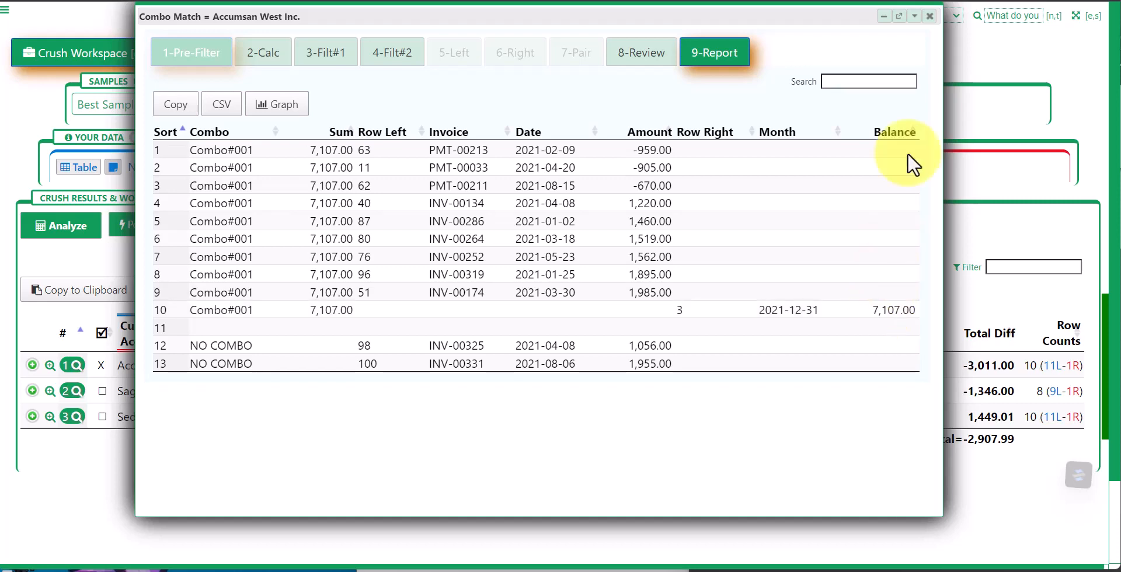
{"action": "left_click", "coordinate": [931, 16]}
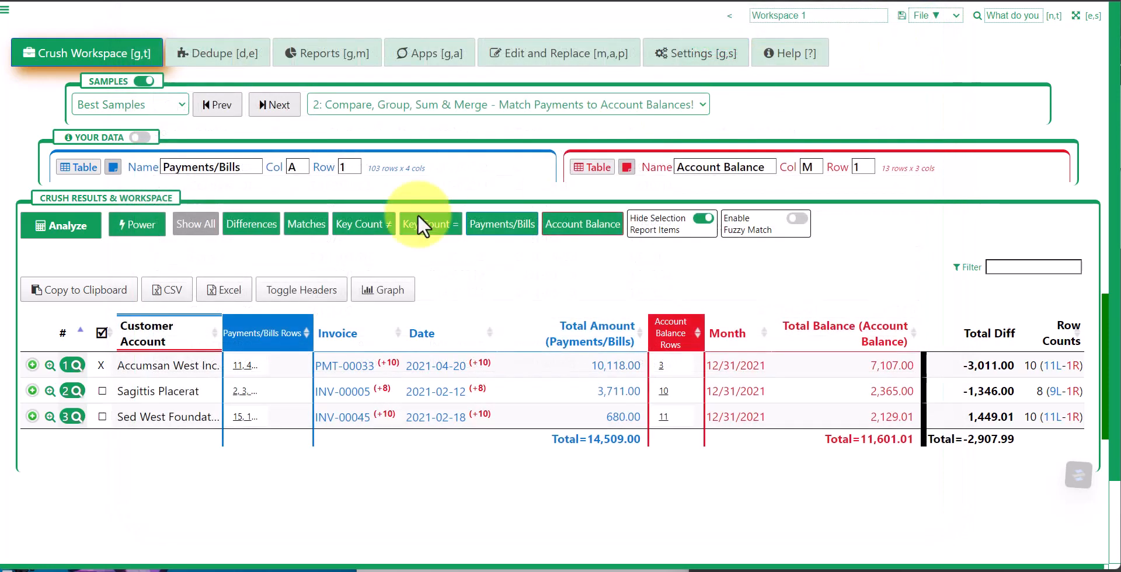
Examine which Accumsan West Inc. detail rows are marked as matched and which are still open, and collapse them
{"action": "left_click", "coordinate": [33, 366]}
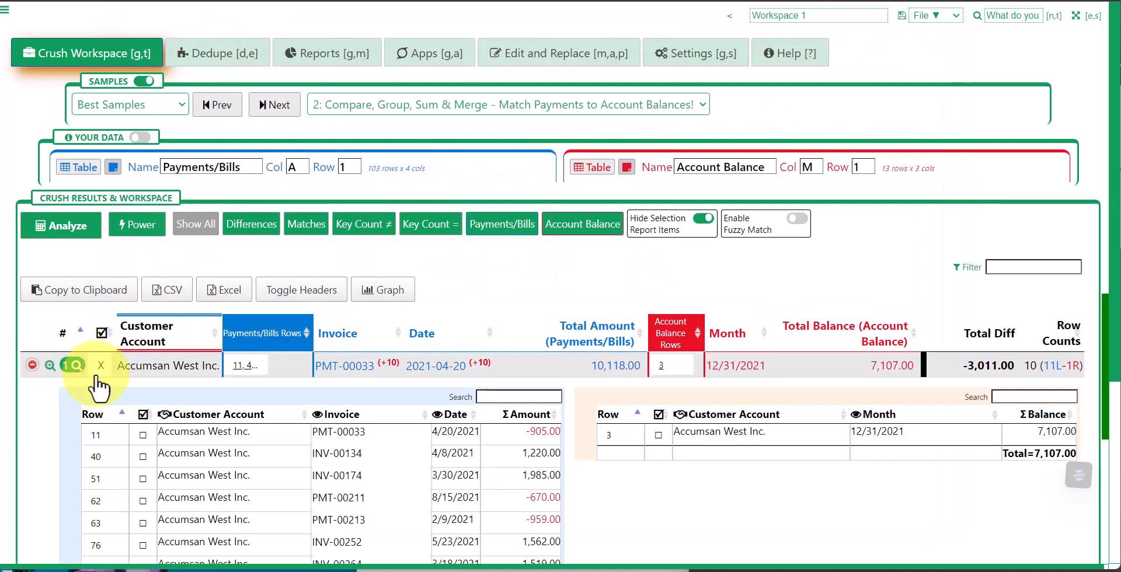
{"action": "scroll", "coordinate": [408, 444], "scroll_direction": "down", "scroll_amount": 3}
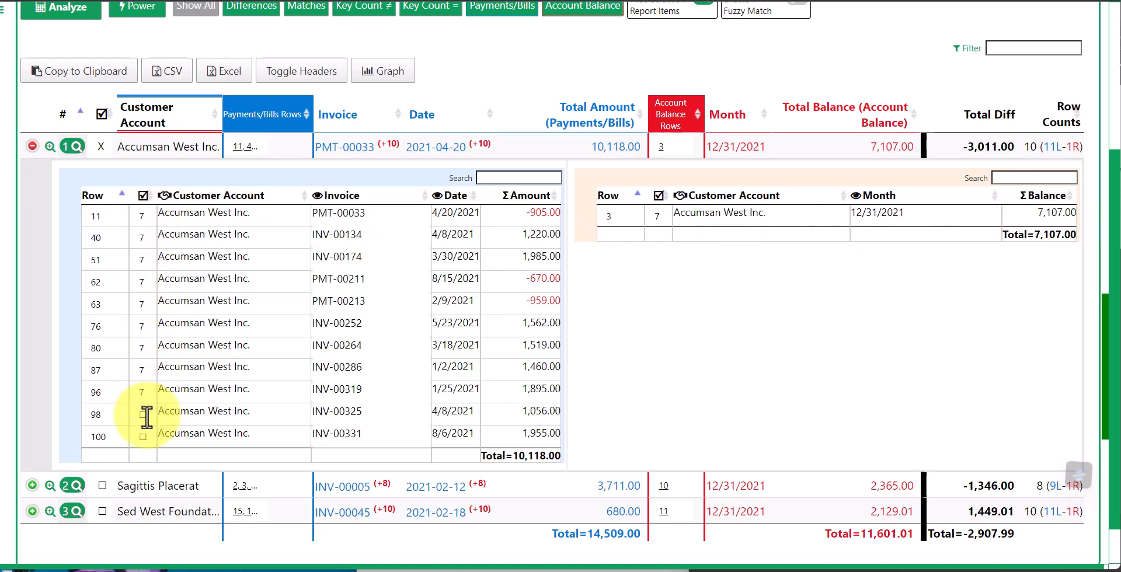
{"action": "scroll", "coordinate": [525, 432], "scroll_direction": "up", "scroll_amount": 1}
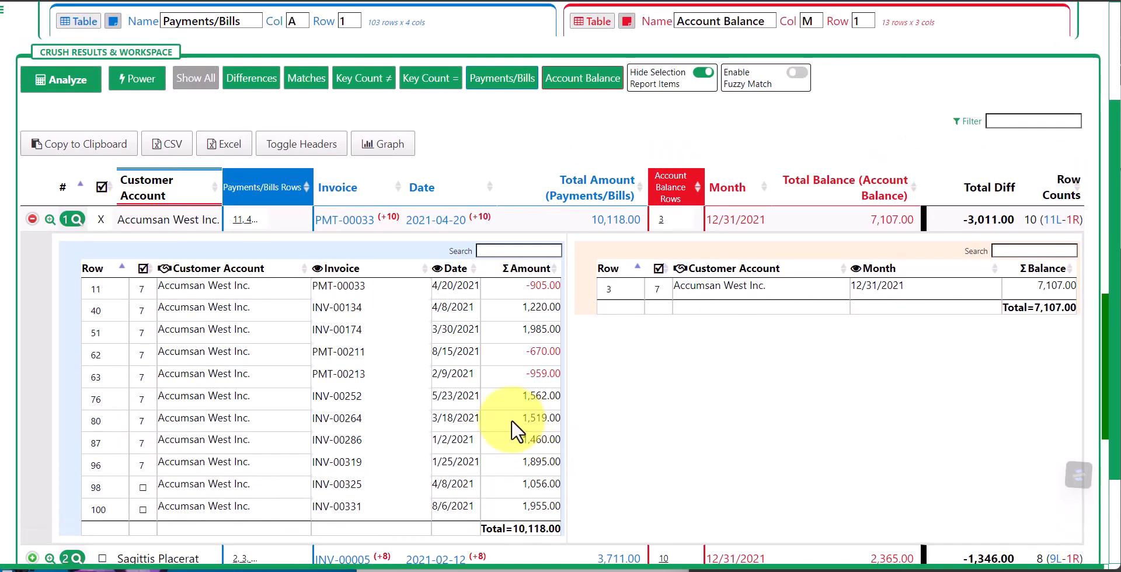
{"action": "left_click", "coordinate": [32, 218]}
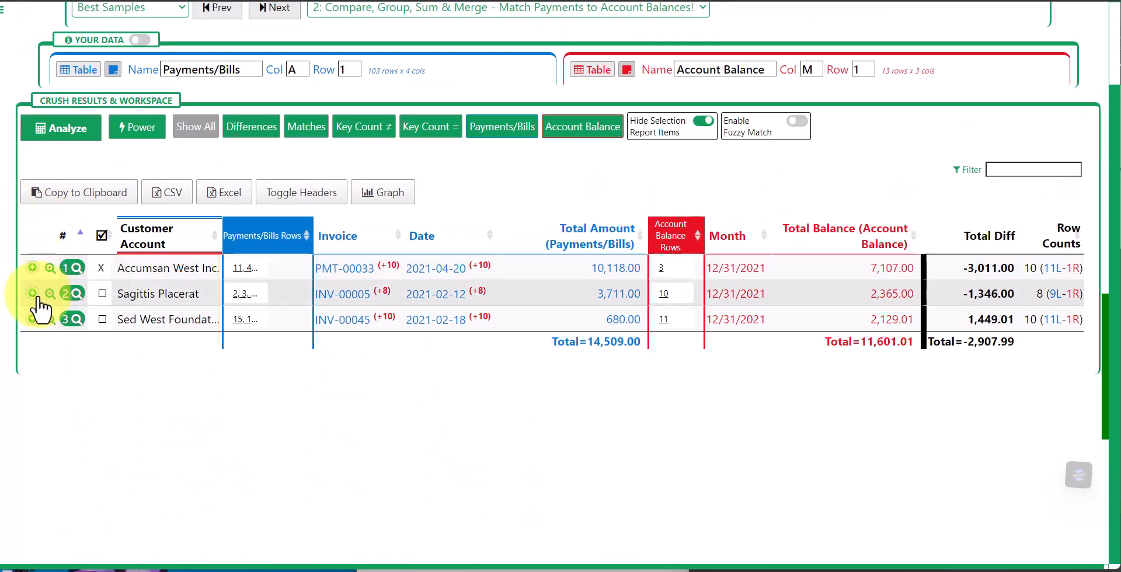
Open the combo match for Sagittis Placerat and run AI Select on its rows
{"action": "left_click", "coordinate": [73, 294]}
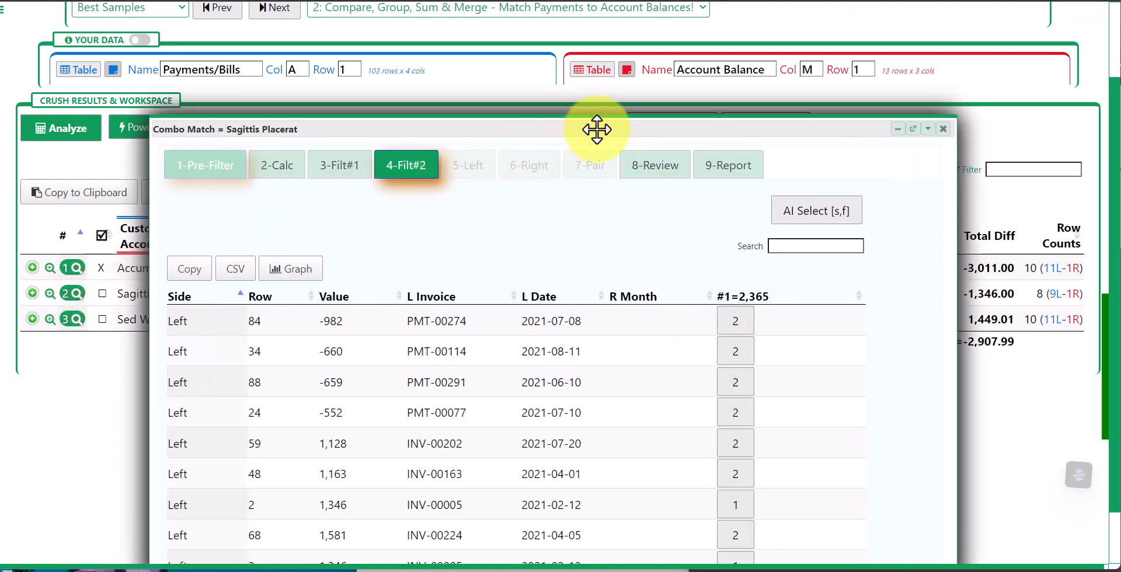
{"action": "left_click_drag", "start_coordinate": [596, 129], "coordinate": [590, 85]}
{"action": "left_click", "coordinate": [810, 167]}
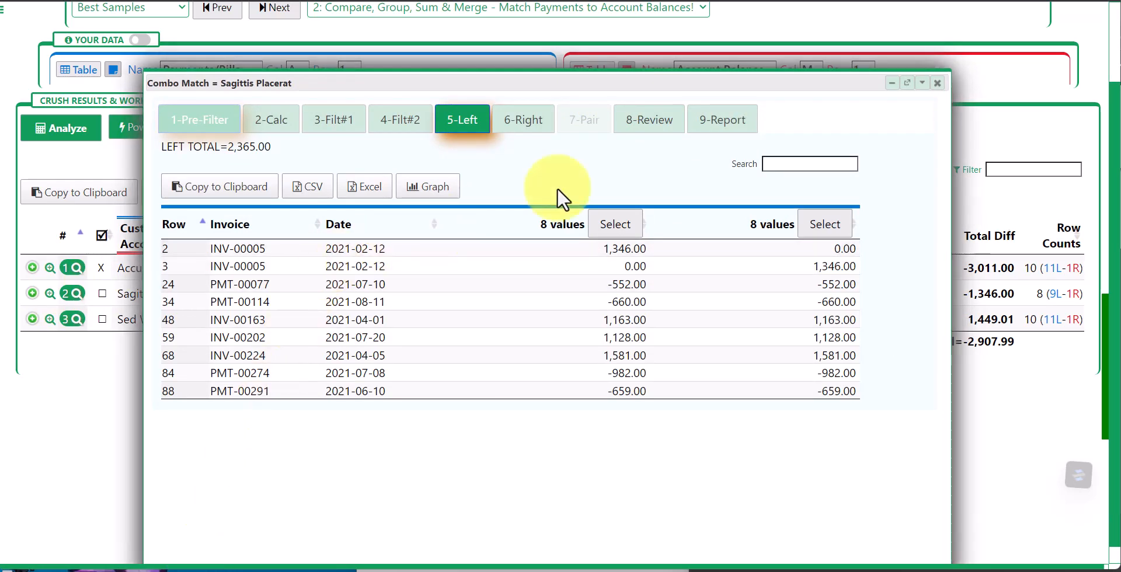
Check the Sagittis Placerat detail rows for the duplicated INV-00005 invoice, and return to the combo match
{"action": "left_click", "coordinate": [890, 83]}
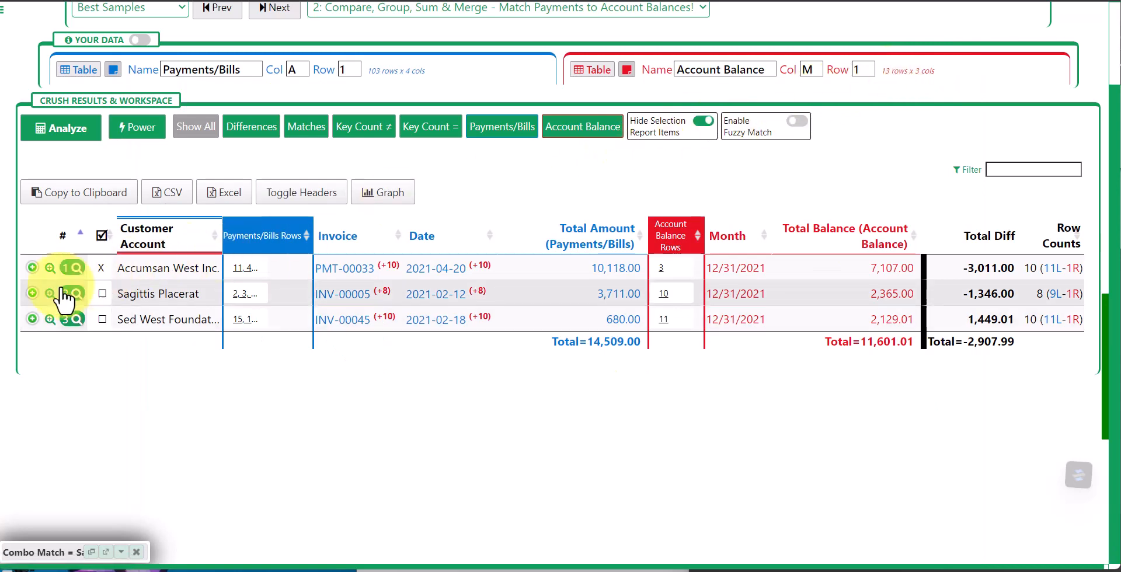
{"action": "left_click", "coordinate": [32, 293]}
{"action": "scroll", "coordinate": [33, 293], "scroll_direction": "down", "scroll_amount": 3}
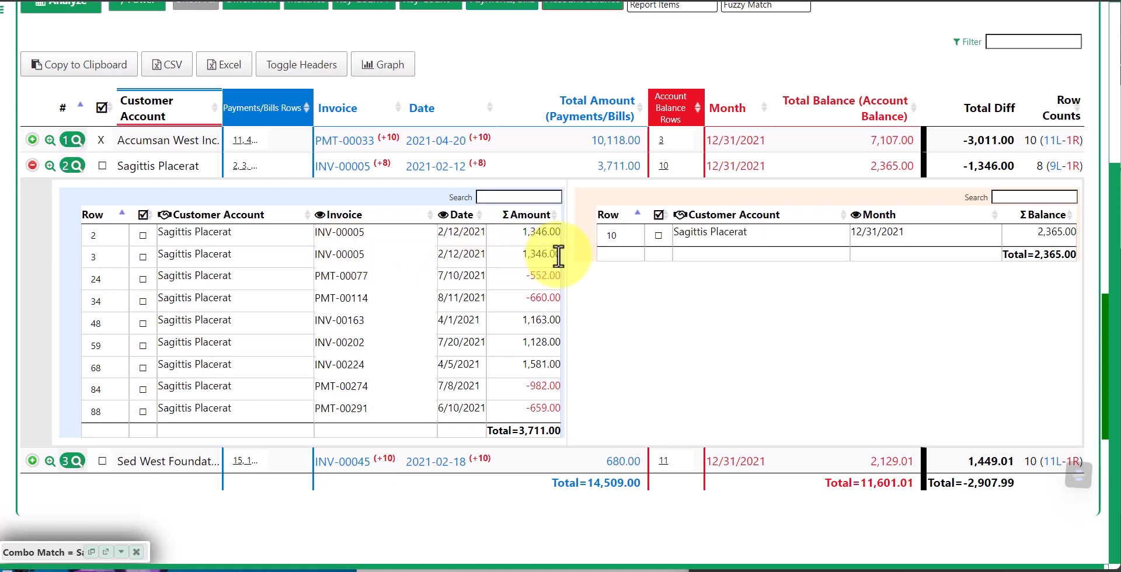
{"action": "left_click", "coordinate": [94, 557]}
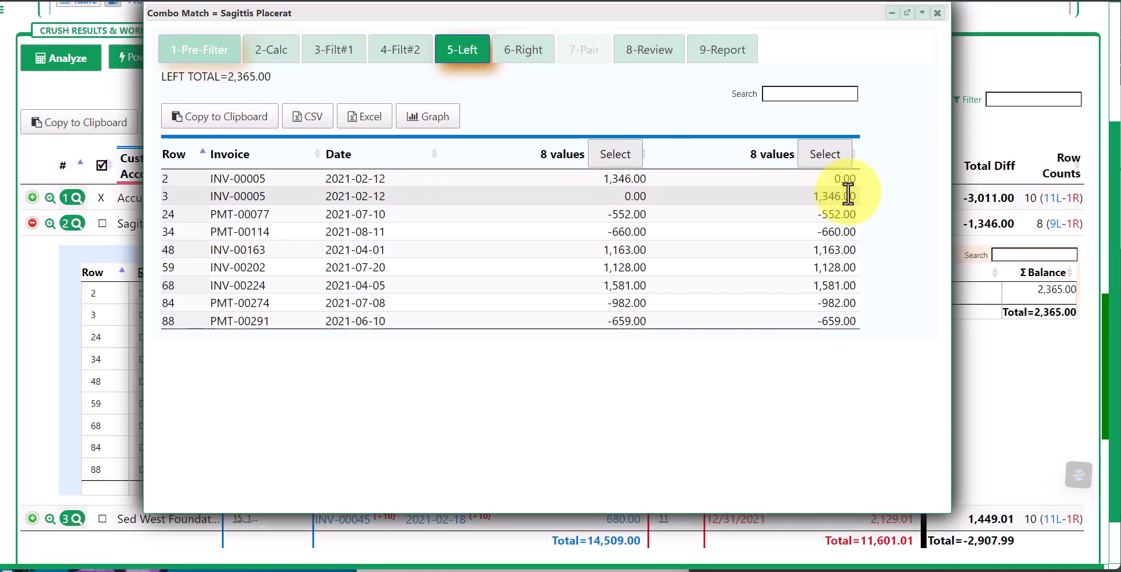
Match the Sagittis Placerat combination that uses INV-00005 from row 3, report the combinations and close the combo match
{"action": "left_click", "coordinate": [841, 164]}
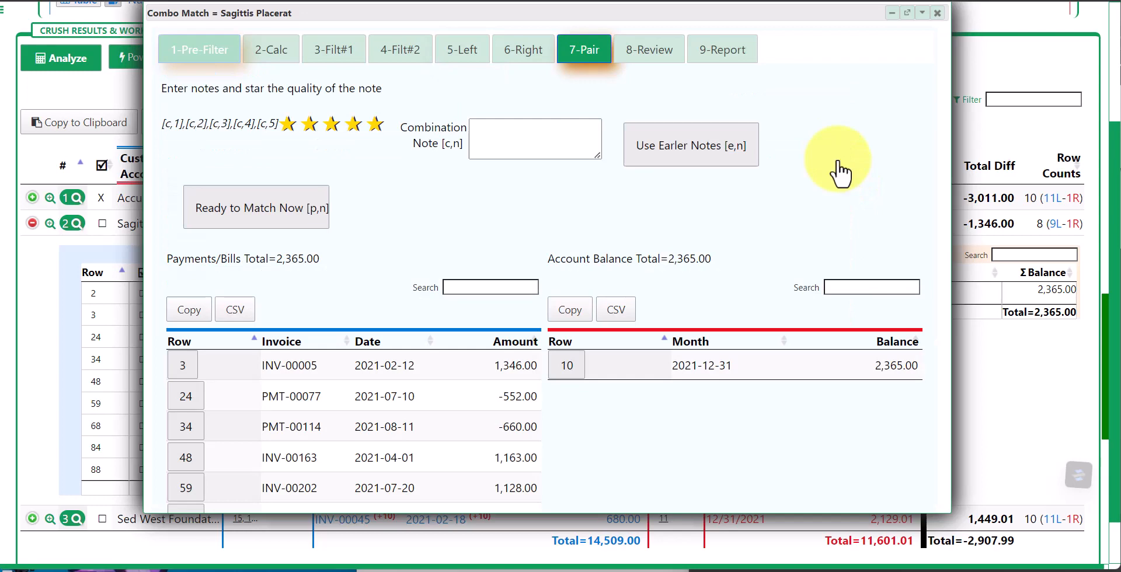
{"action": "left_click", "coordinate": [271, 208]}
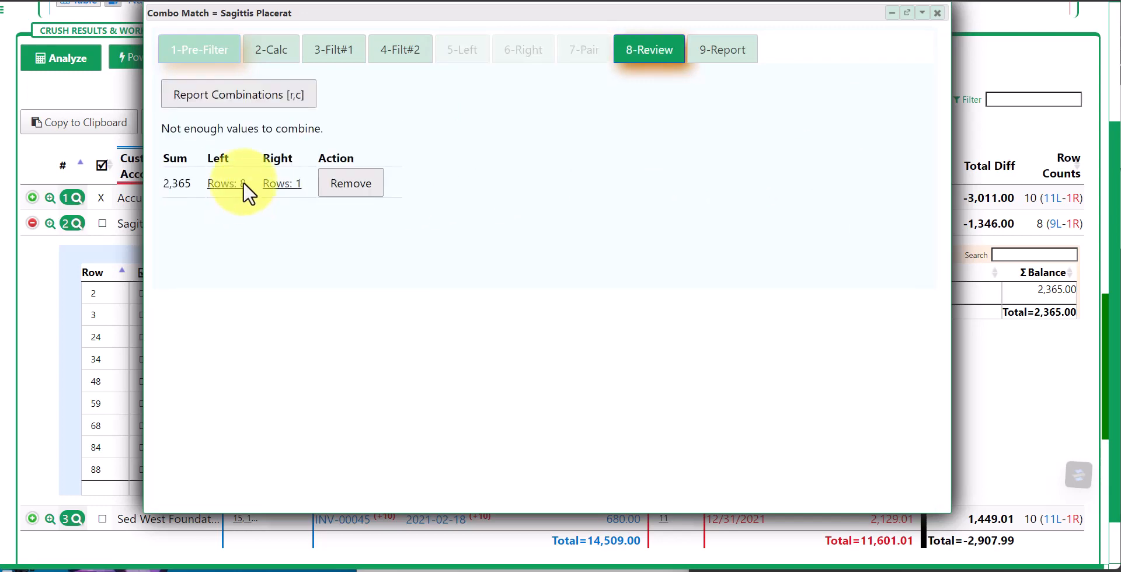
{"action": "left_click", "coordinate": [248, 100]}
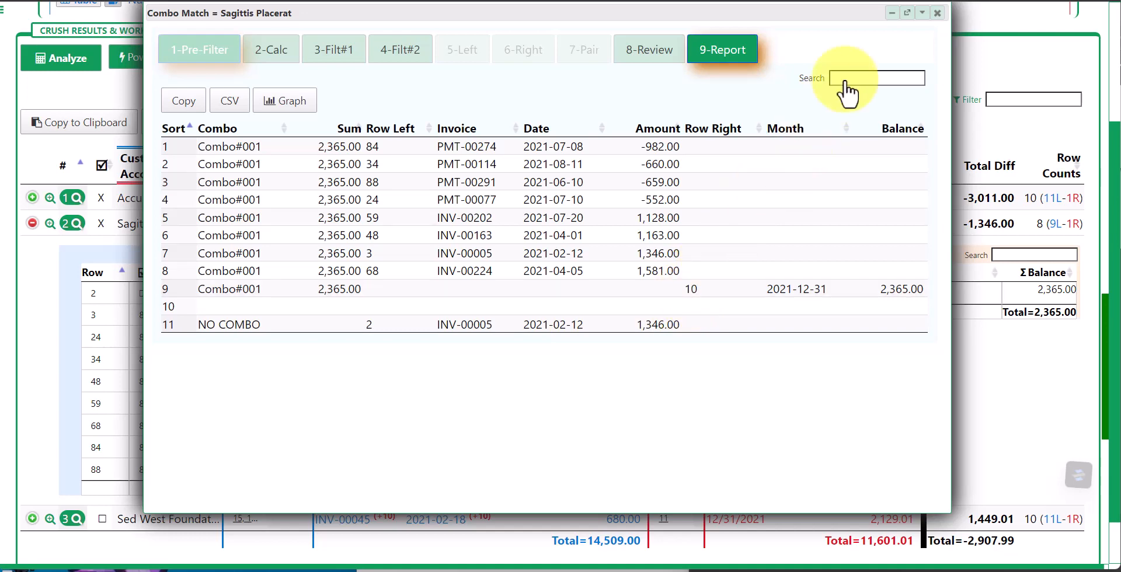
{"action": "left_click", "coordinate": [937, 13]}
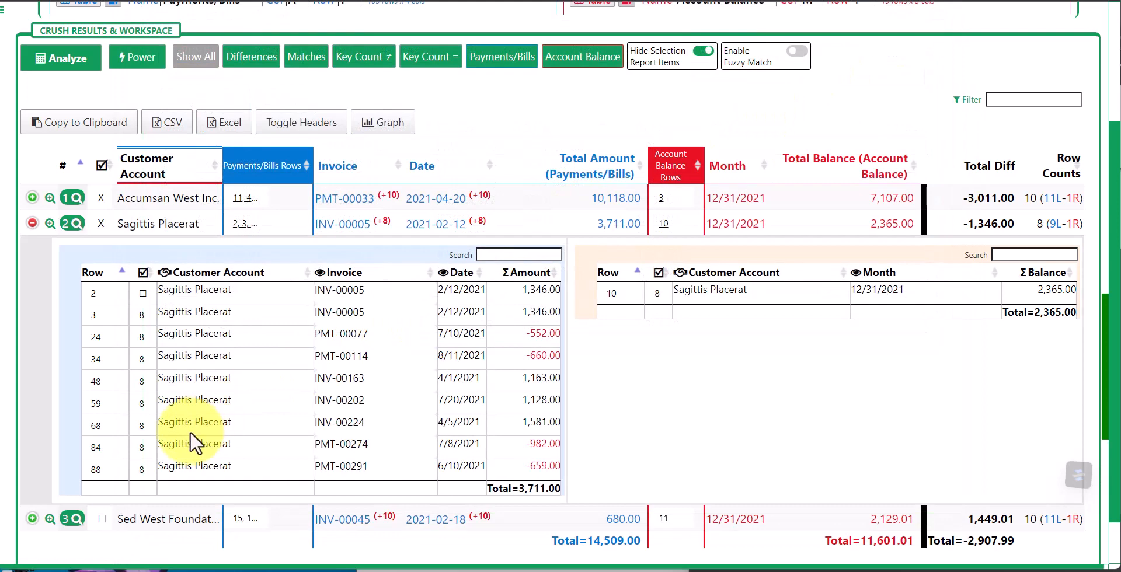
Open the combo match for Sed West Foundation and show its near-match report in a maximized window
{"action": "scroll", "coordinate": [191, 435], "scroll_direction": "down", "scroll_amount": 1}
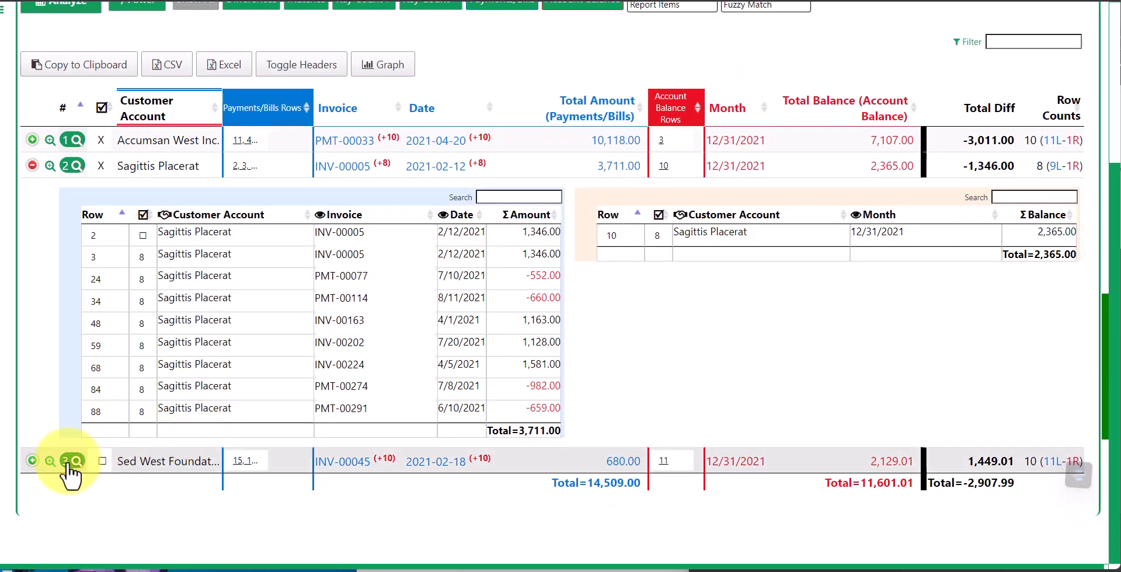
{"action": "left_click", "coordinate": [70, 463]}
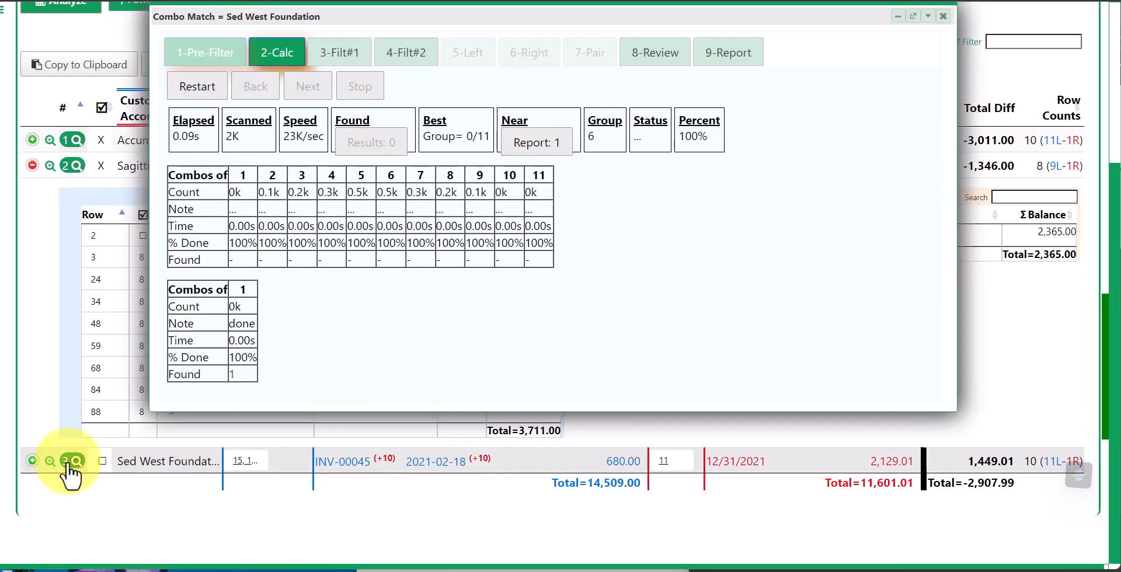
{"action": "left_click", "coordinate": [543, 146]}
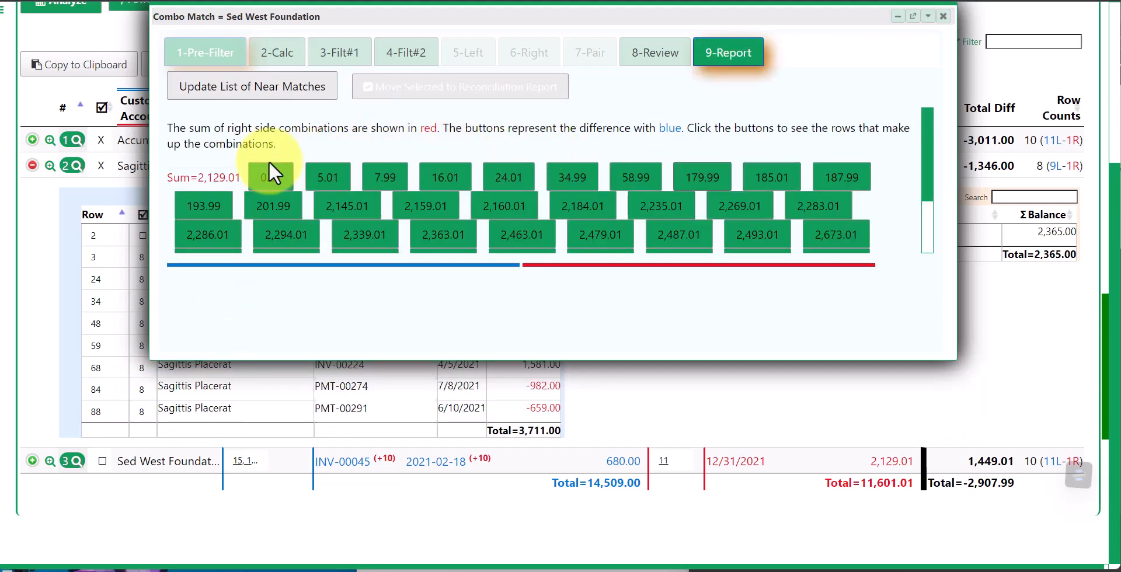
{"action": "left_click", "coordinate": [913, 16]}
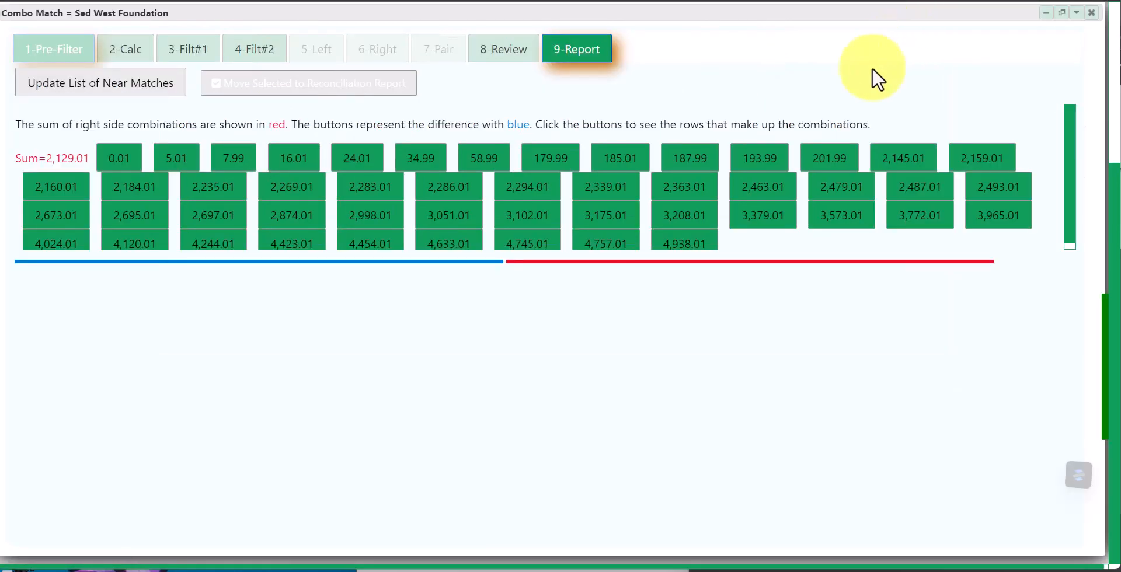
{"action": "scroll", "coordinate": [771, 210], "scroll_direction": "down", "scroll_amount": 1}
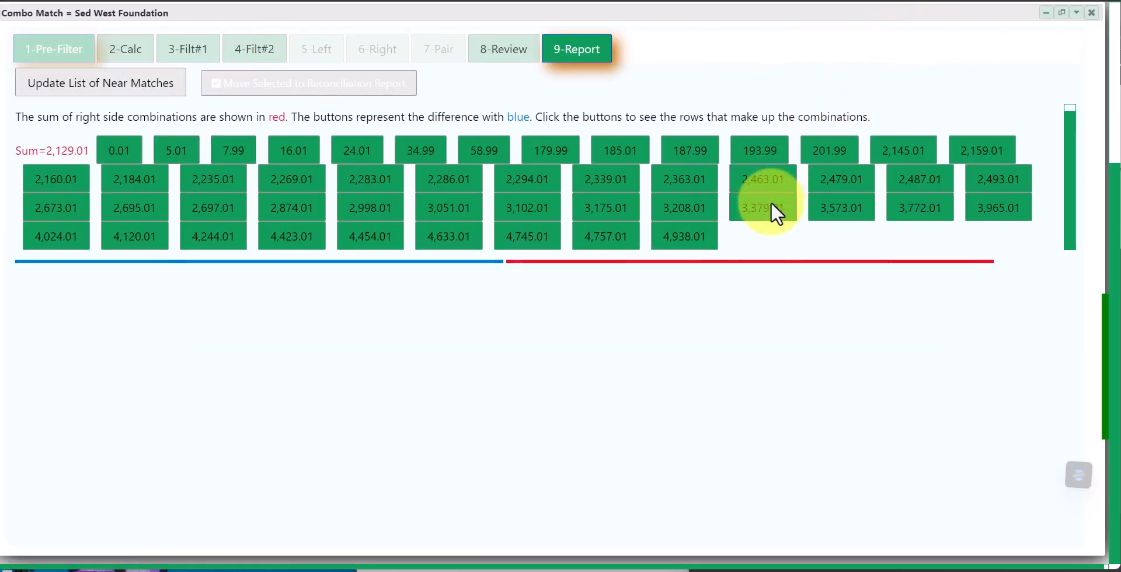
Compare the rows behind the Sed West Foundation near matches with differences of 0.01 and 5.01
{"action": "left_click", "coordinate": [125, 156]}
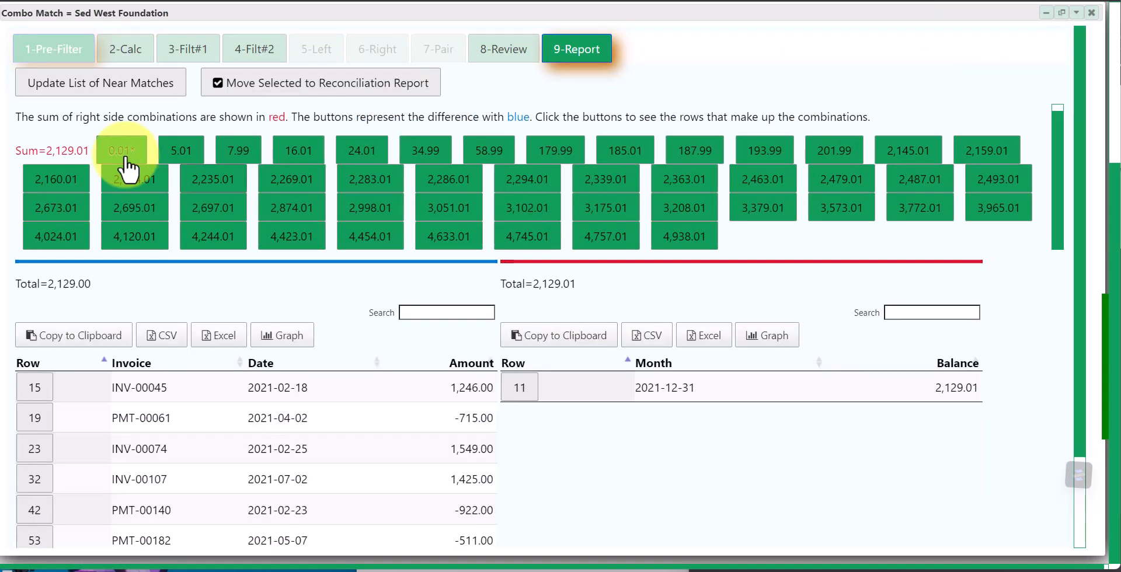
{"action": "scroll", "coordinate": [125, 155], "scroll_direction": "down", "scroll_amount": 2}
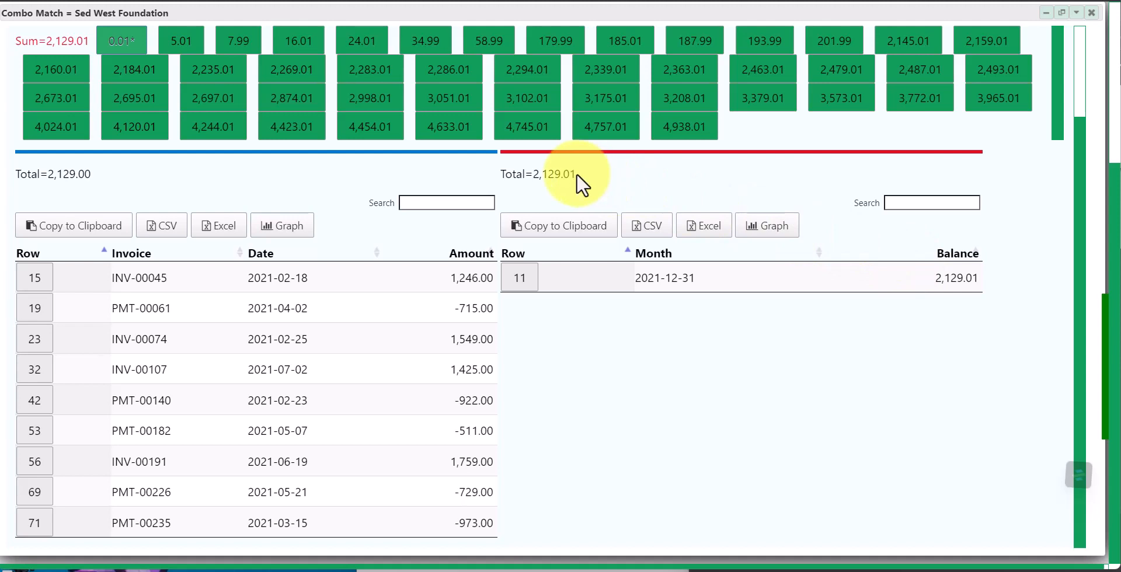
{"action": "scroll", "coordinate": [577, 173], "scroll_direction": "up", "scroll_amount": 2}
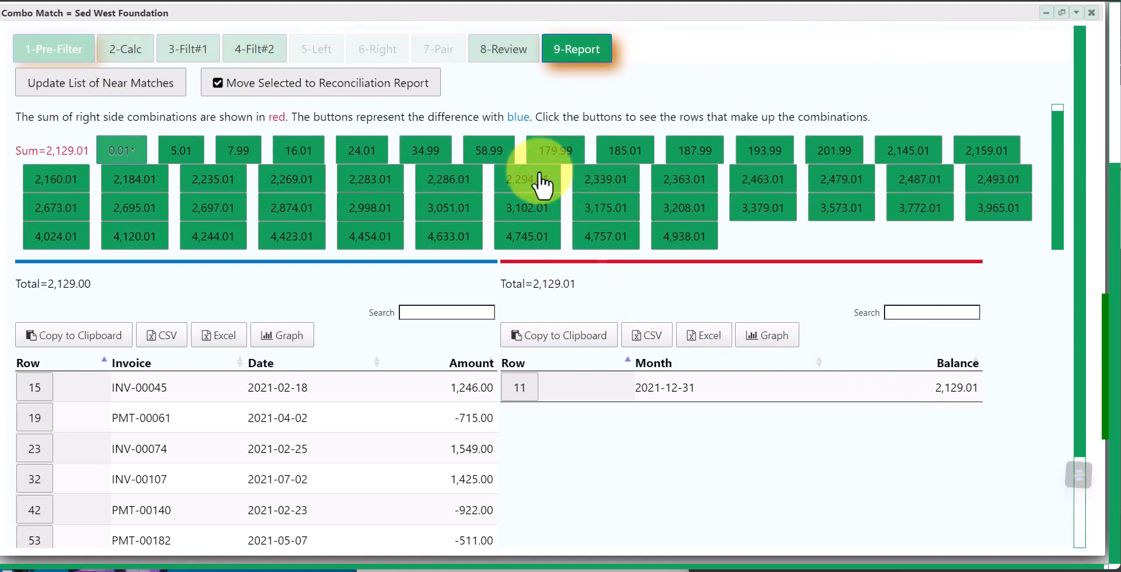
{"action": "left_click", "coordinate": [191, 153]}
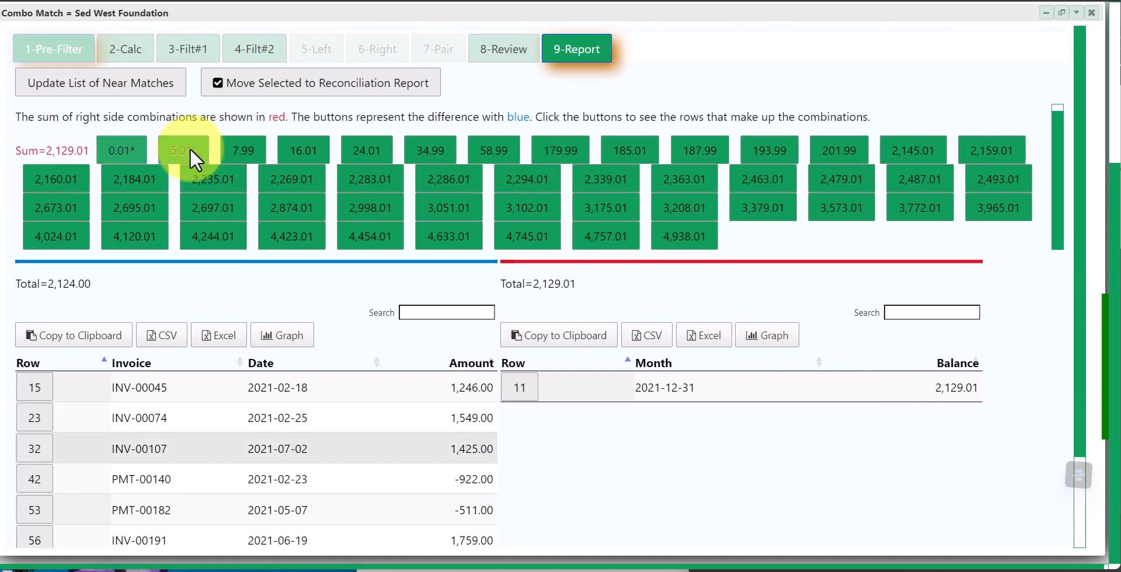
{"action": "scroll", "coordinate": [190, 153], "scroll_direction": "down", "scroll_amount": 2}
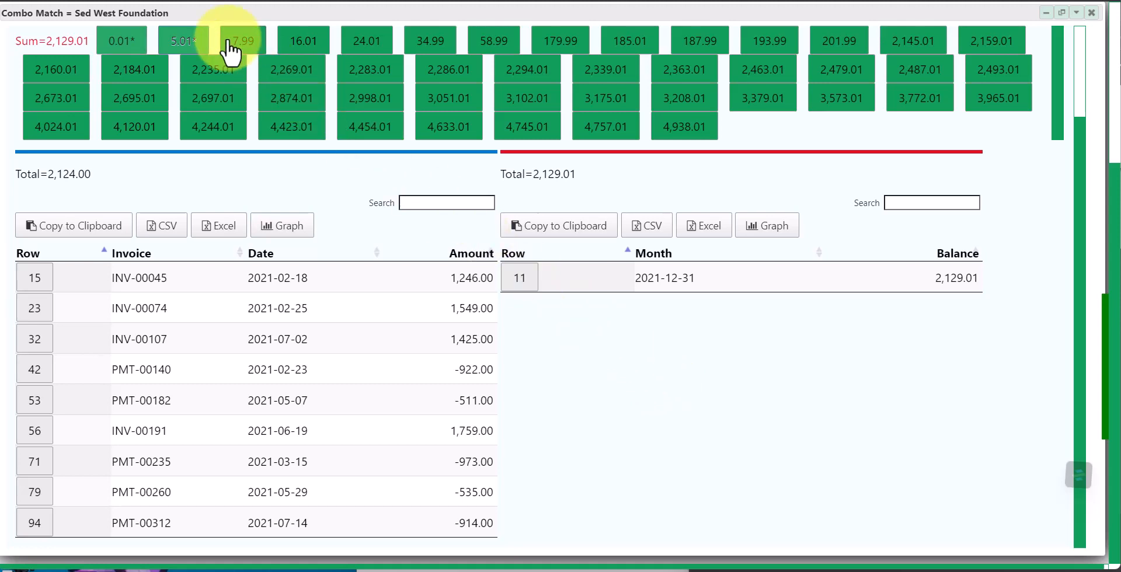
Select the 0.01 near match, move it to the reconciliation report and acknowledge the alert
{"action": "left_click", "coordinate": [131, 40]}
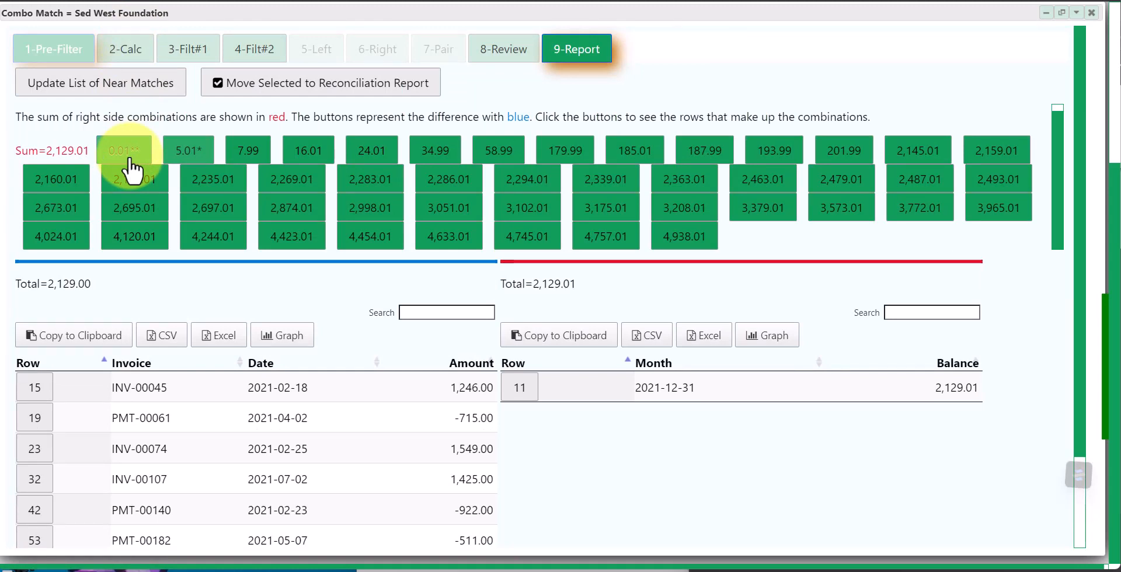
{"action": "left_click", "coordinate": [299, 88]}
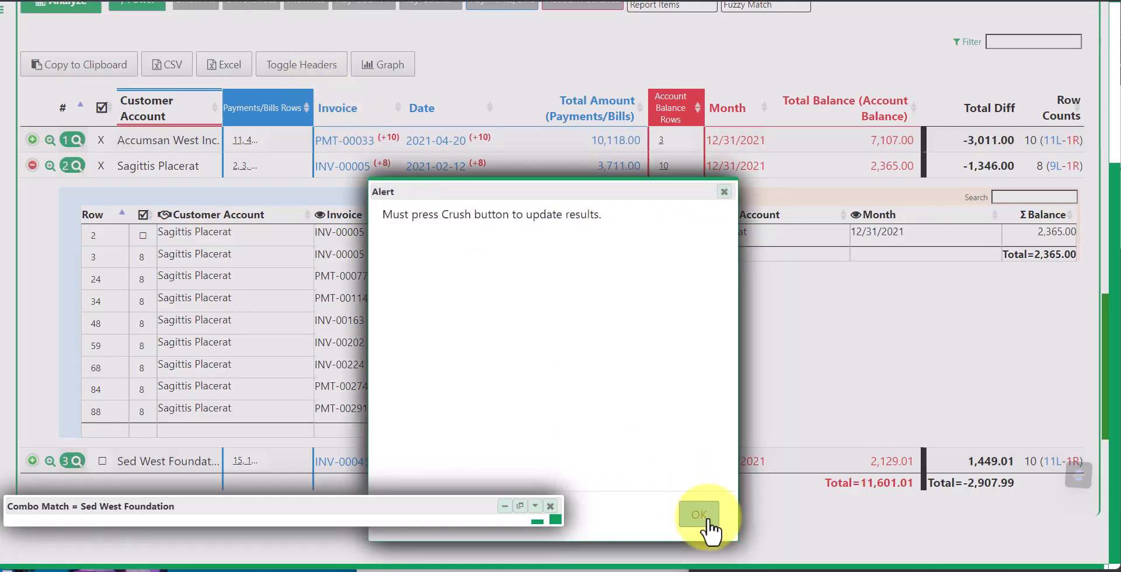
{"action": "left_click", "coordinate": [701, 517]}
Update the reconciliation report and set it to show All Groups
{"action": "scroll", "coordinate": [330, 222], "scroll_direction": "up", "scroll_amount": 4}
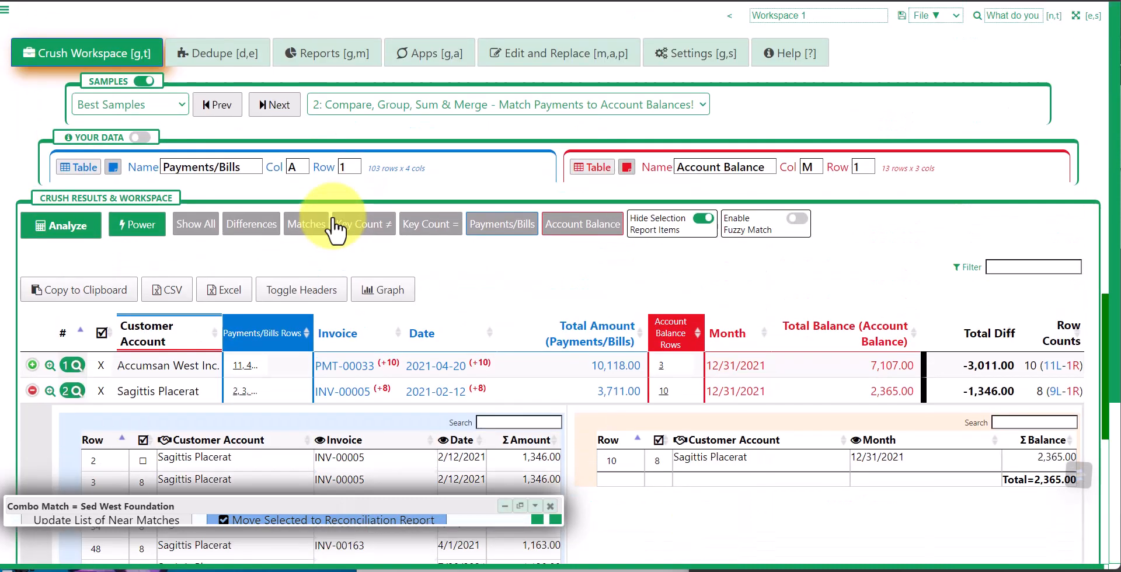
{"action": "left_click", "coordinate": [334, 54]}
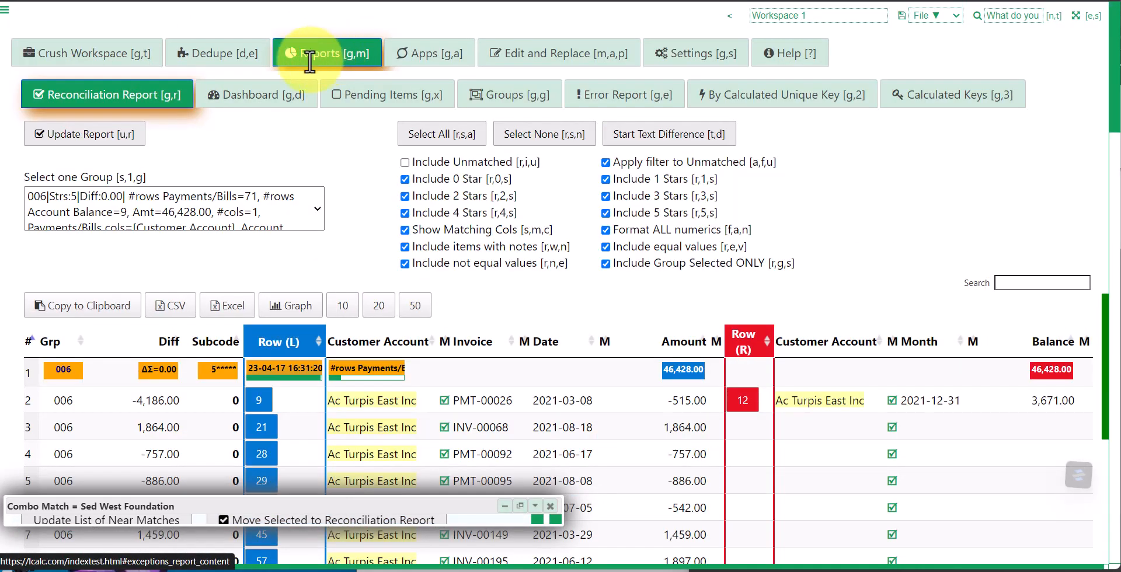
{"action": "left_click", "coordinate": [109, 134]}
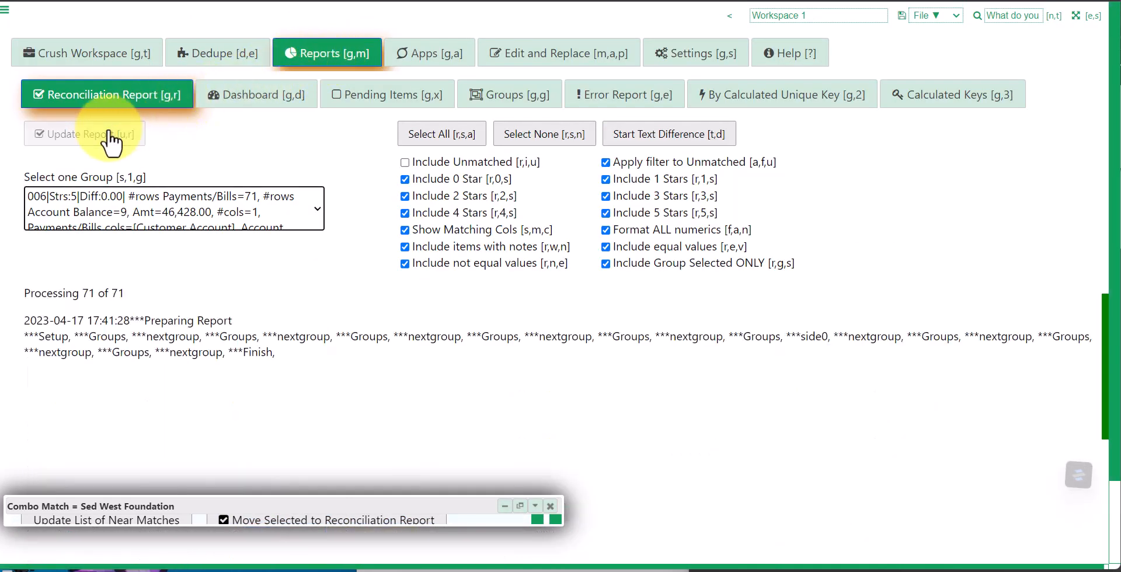
{"action": "left_click", "coordinate": [152, 198]}
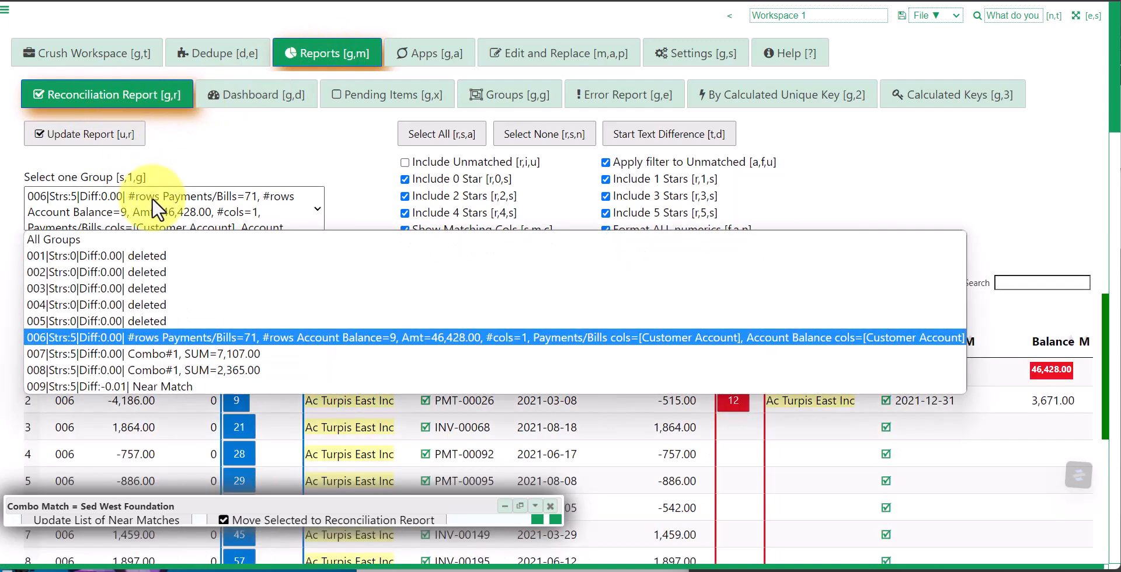
{"action": "left_click", "coordinate": [138, 235]}
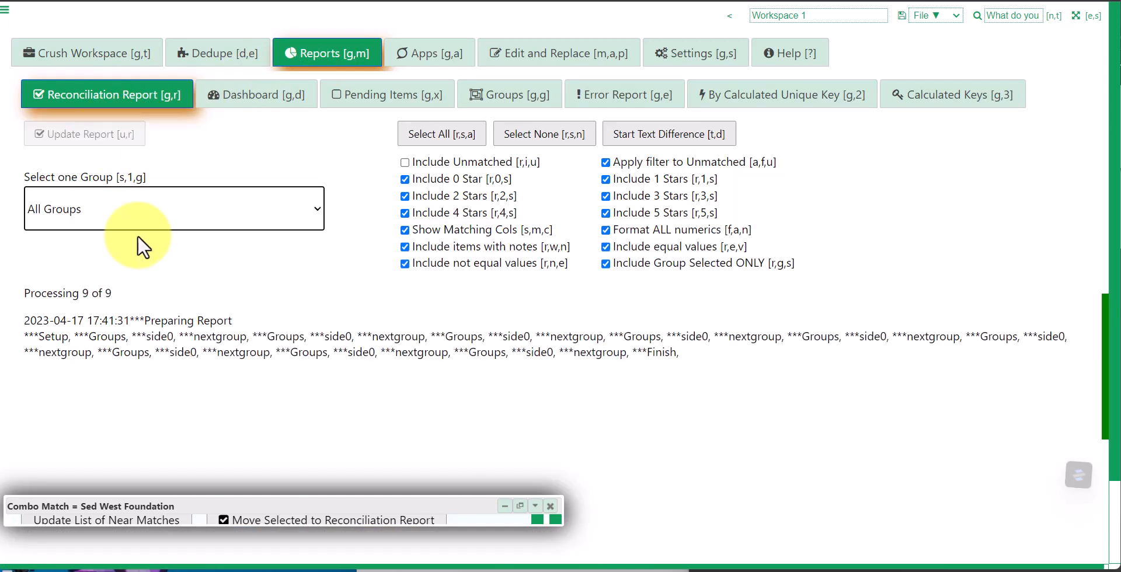
Limit the reconciliation report to group 009 Near Match and review its rows and totals
{"action": "left_click", "coordinate": [250, 196]}
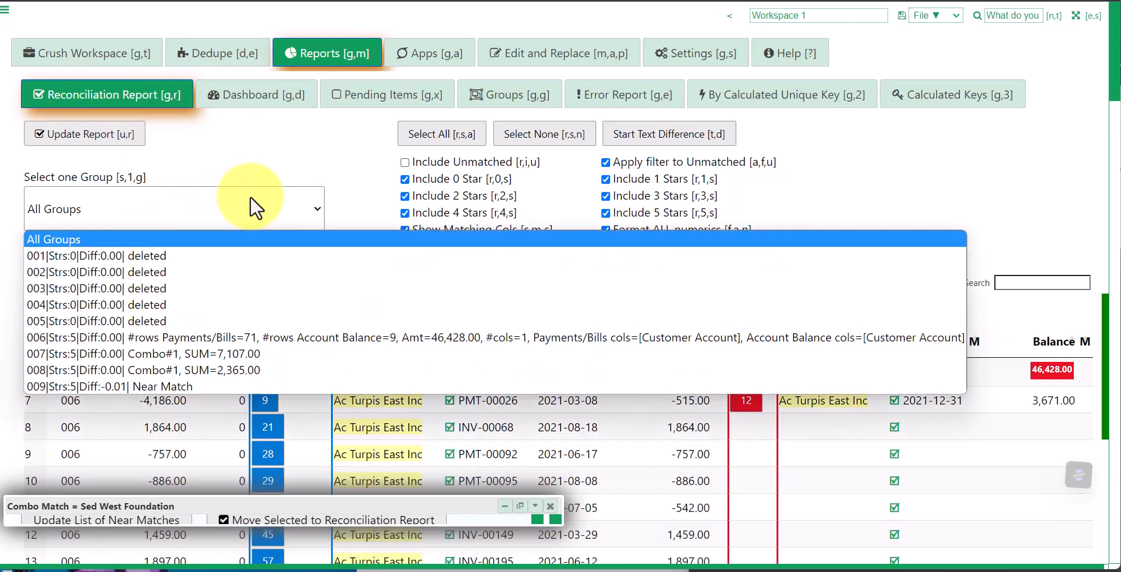
{"action": "key", "text": "Down"}
{"action": "key", "text": "Down"}
{"action": "key", "text": "Down"}
{"action": "key", "text": "Down"}
{"action": "key", "text": "Down"}
{"action": "key", "text": "Down"}
{"action": "key", "text": "Down"}
{"action": "key", "text": "Down"}
{"action": "key", "text": "Down"}
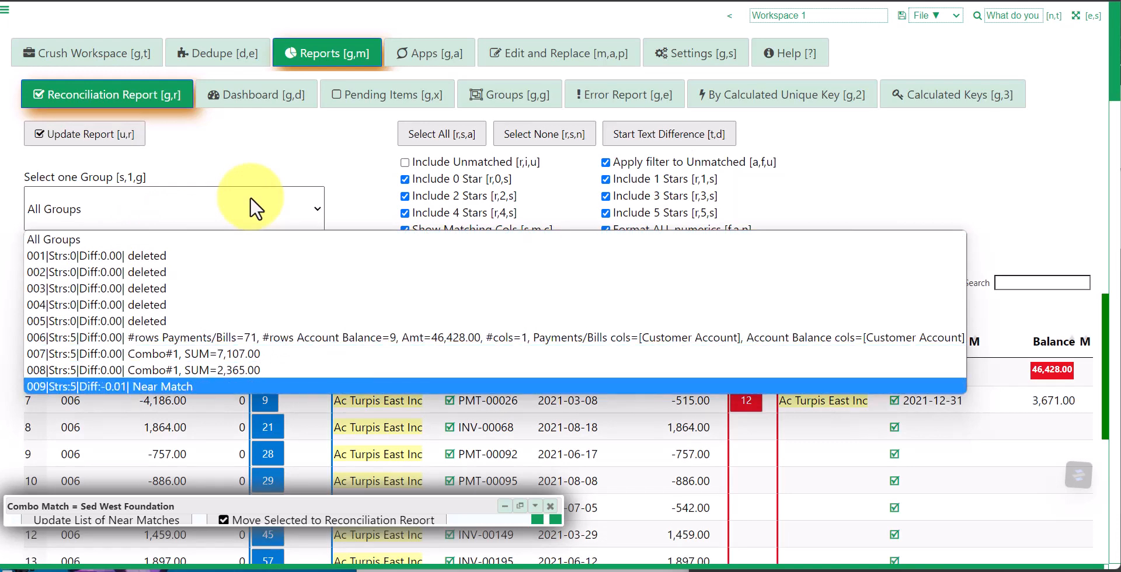
{"action": "left_click", "coordinate": [162, 386]}
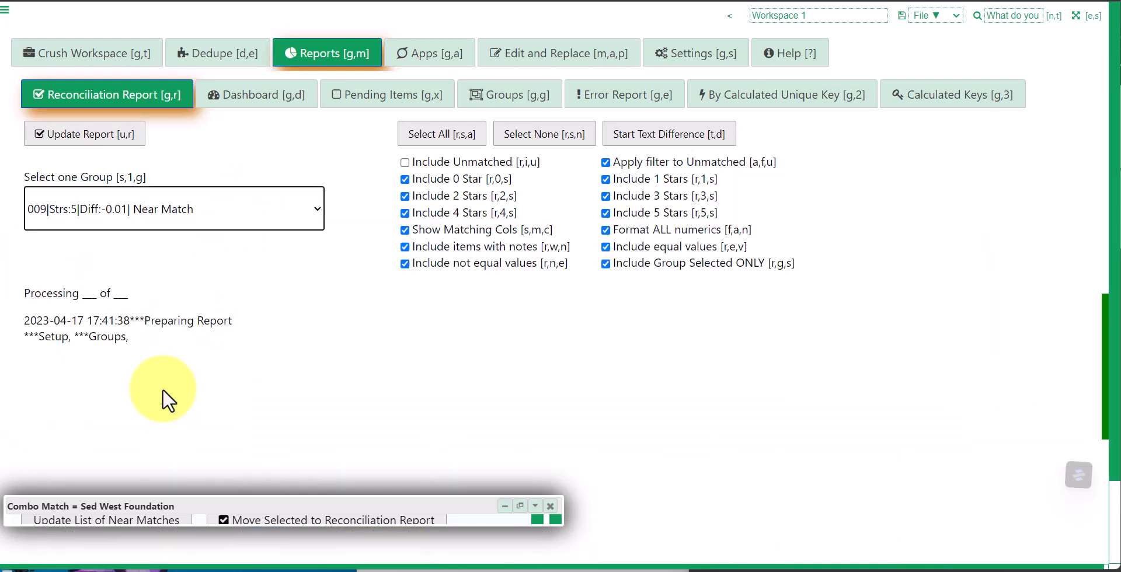
{"action": "scroll", "coordinate": [655, 359], "scroll_direction": "down", "scroll_amount": 3}
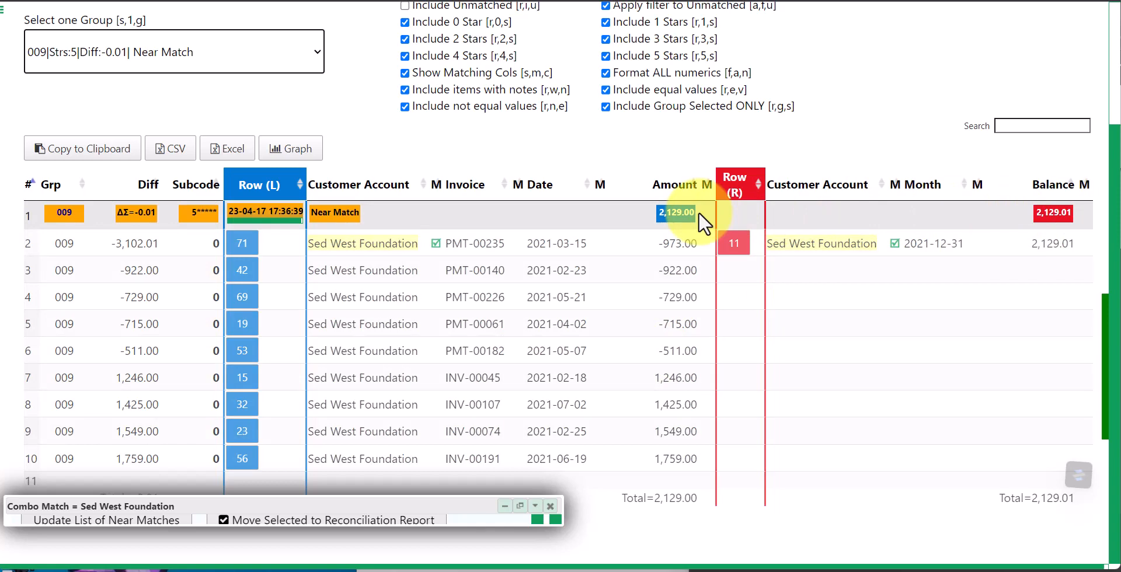
{"action": "scroll", "coordinate": [401, 271], "scroll_direction": "up", "scroll_amount": 3}
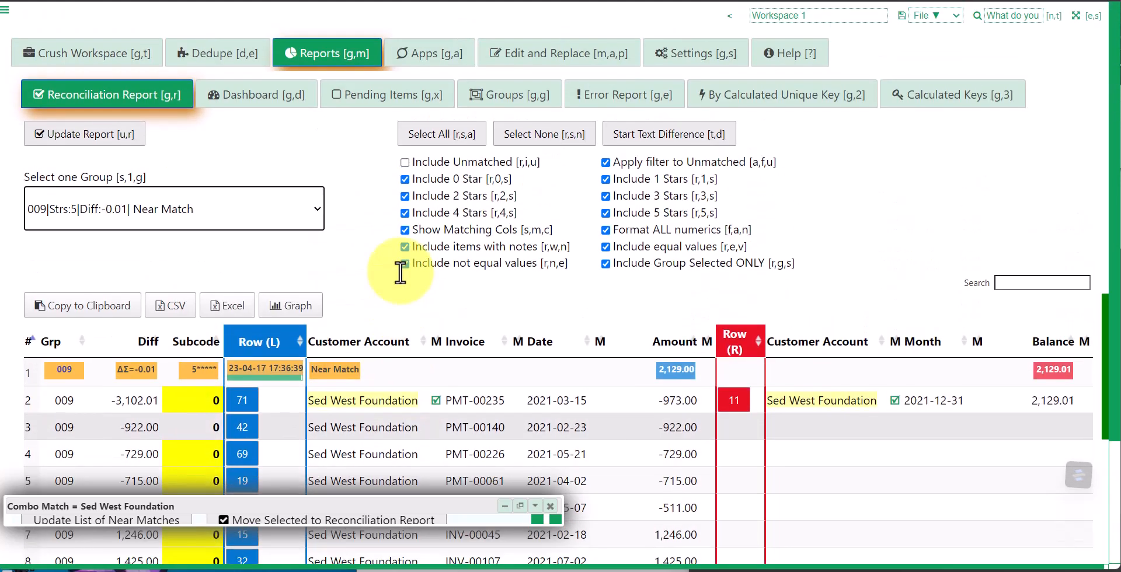
Open the Groups report, update the Power Crush results and generate the group summary
{"action": "left_click", "coordinate": [497, 100]}
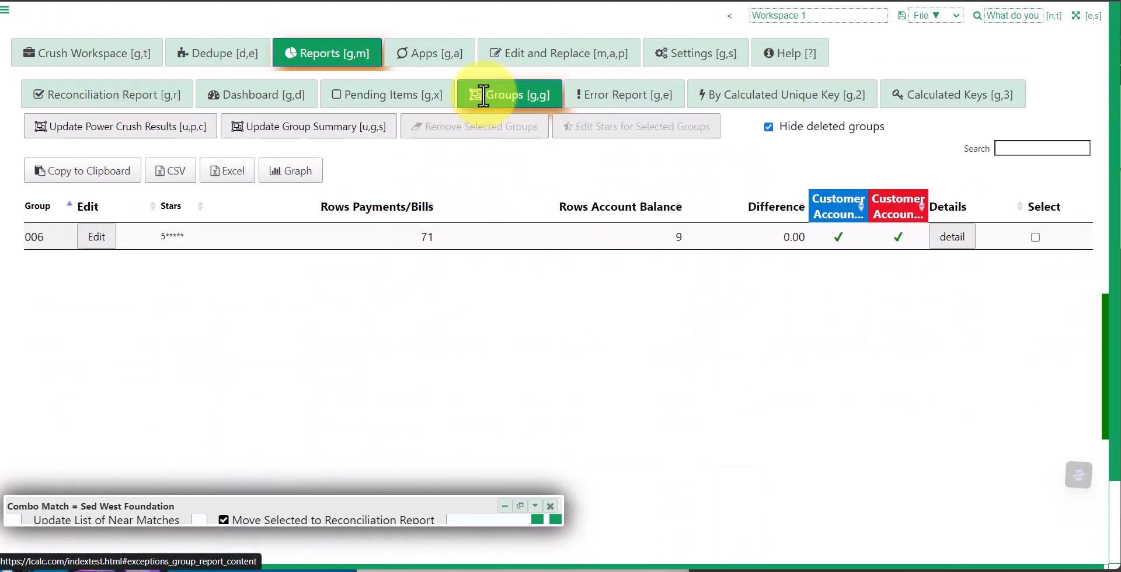
{"action": "left_click", "coordinate": [68, 127]}
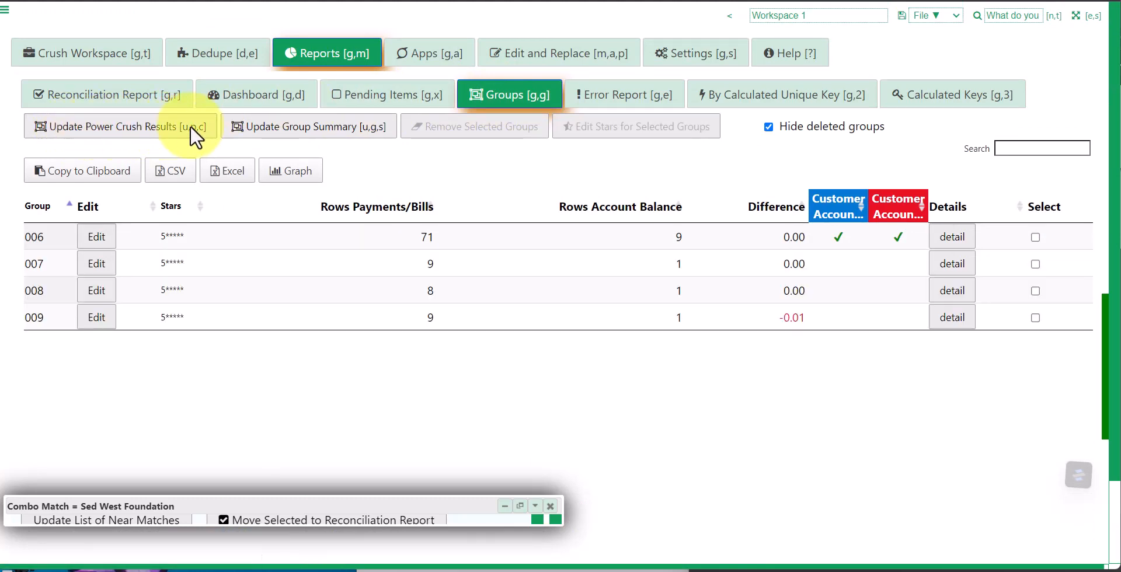
{"action": "left_click", "coordinate": [243, 132]}
{"action": "left_click", "coordinate": [97, 134]}
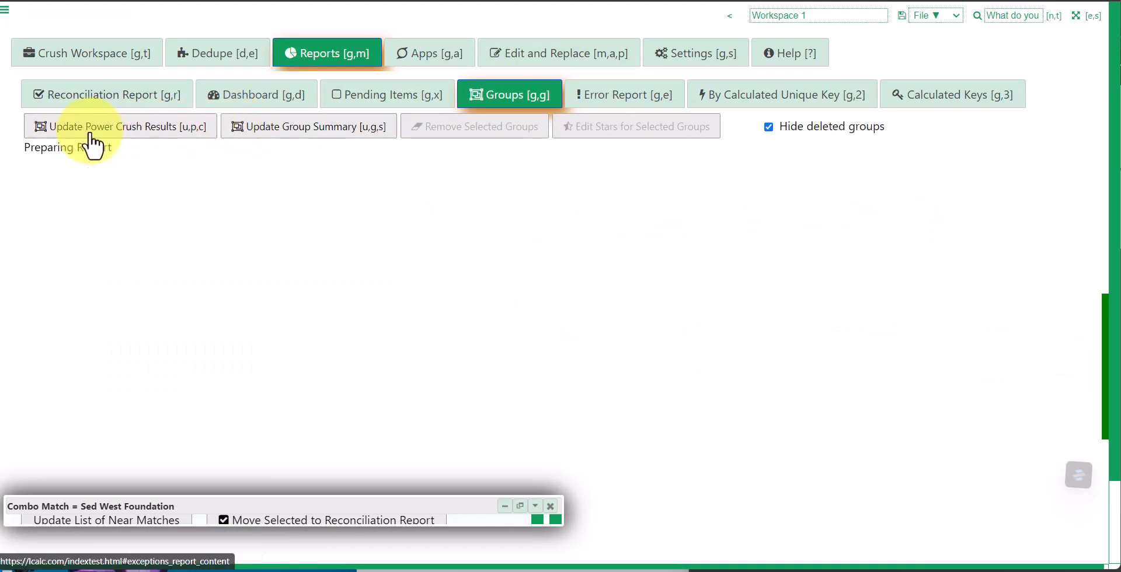
{"action": "left_click", "coordinate": [315, 135]}
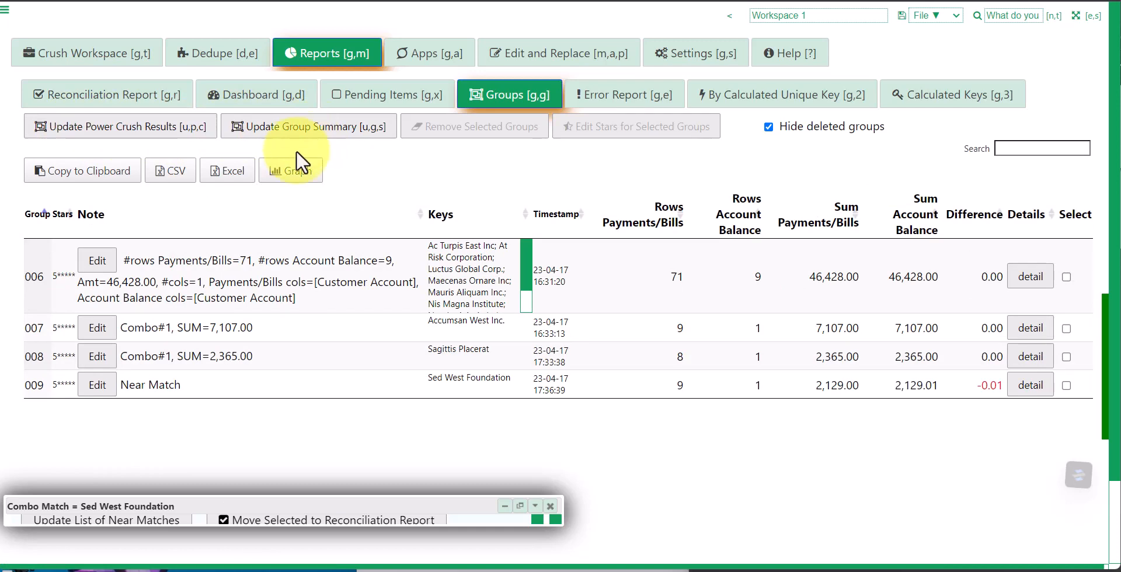
Extend group 009's note to "Near Match EXAMPLE NOTE. OFF BY PENNY" and set its stars to 4
{"action": "left_click", "coordinate": [97, 385]}
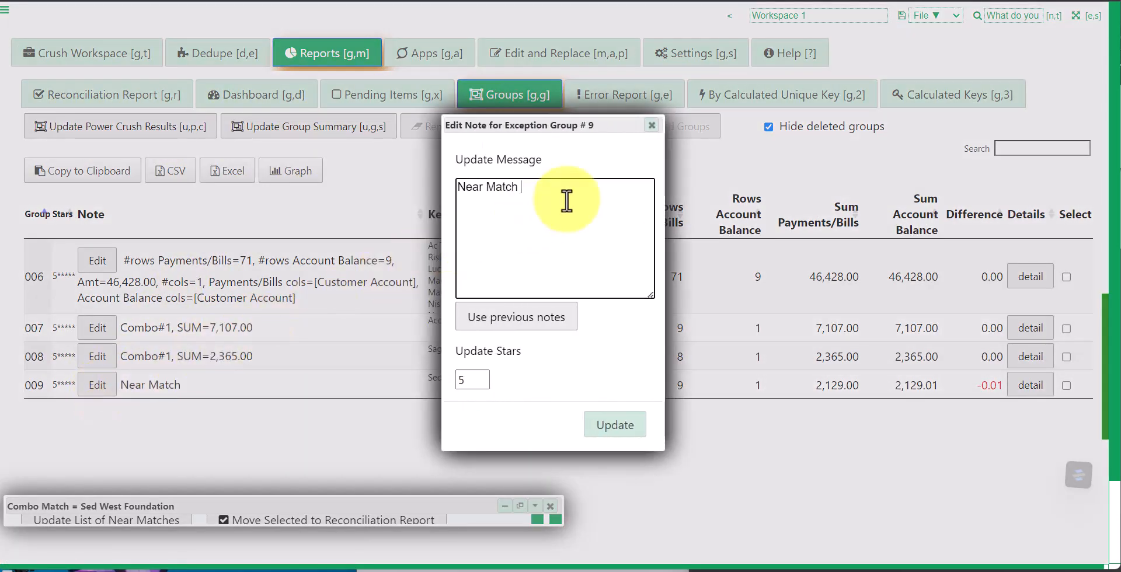
{"action": "type", "text": "EXAMPLE NOTE.  O"}
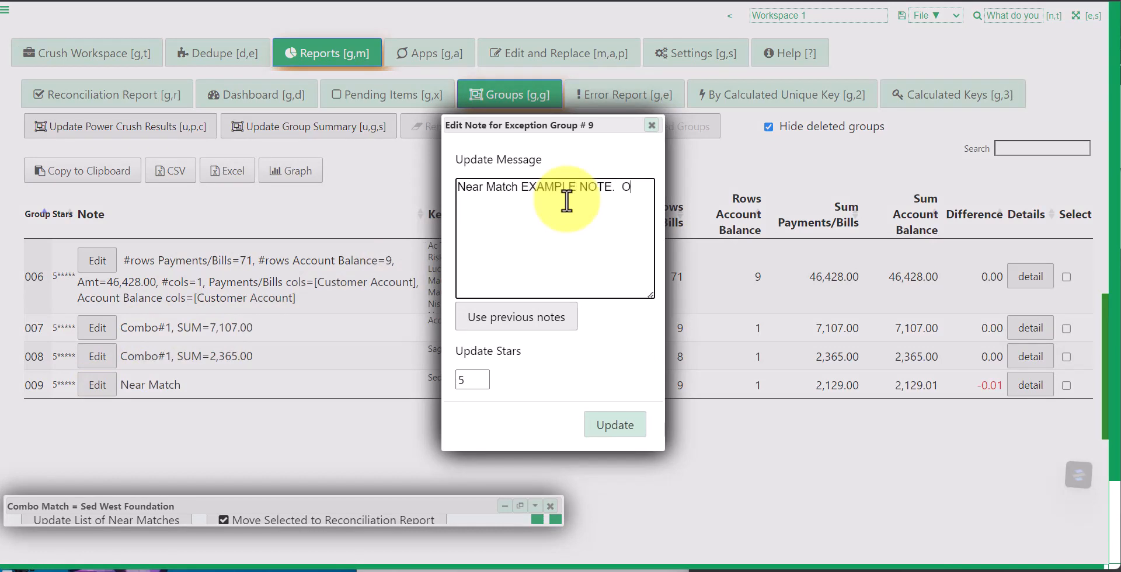
{"action": "type", "text": "FF BY PENNY"}
{"action": "left_click", "coordinate": [482, 383]}
{"action": "left_click", "coordinate": [631, 429]}
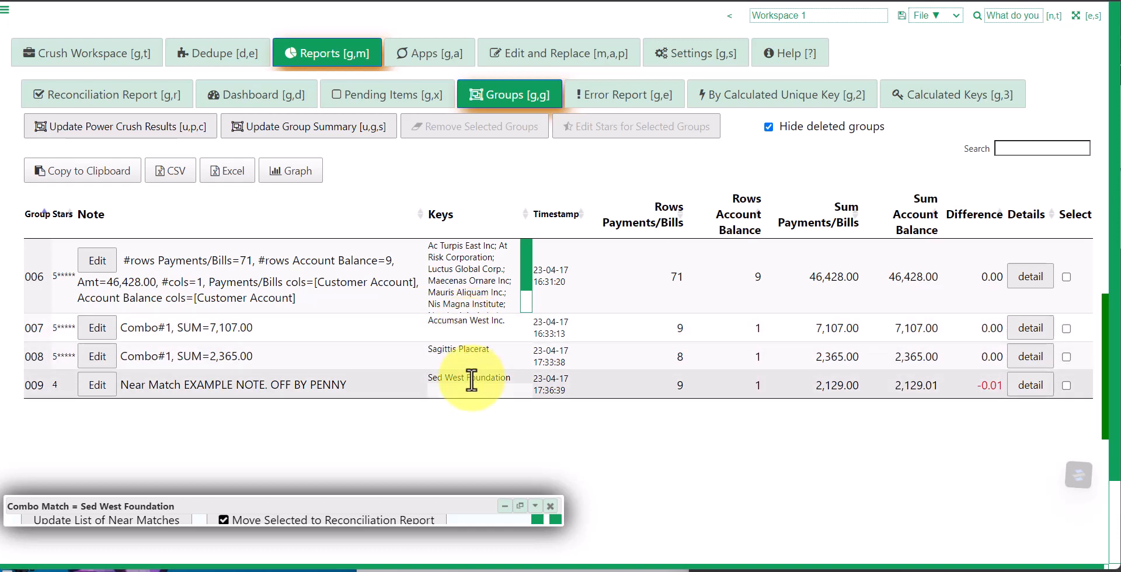
Close the Sed West Foundation combo match, return to the Crush Workspace and collapse the Sagittis Placerat details
{"action": "mouse_move", "coordinate": [528, 247]}
{"action": "left_mouse_down"}
{"action": "mouse_move", "coordinate": [527, 285]}
{"action": "mouse_move", "coordinate": [524, 250]}
{"action": "left_mouse_up"}
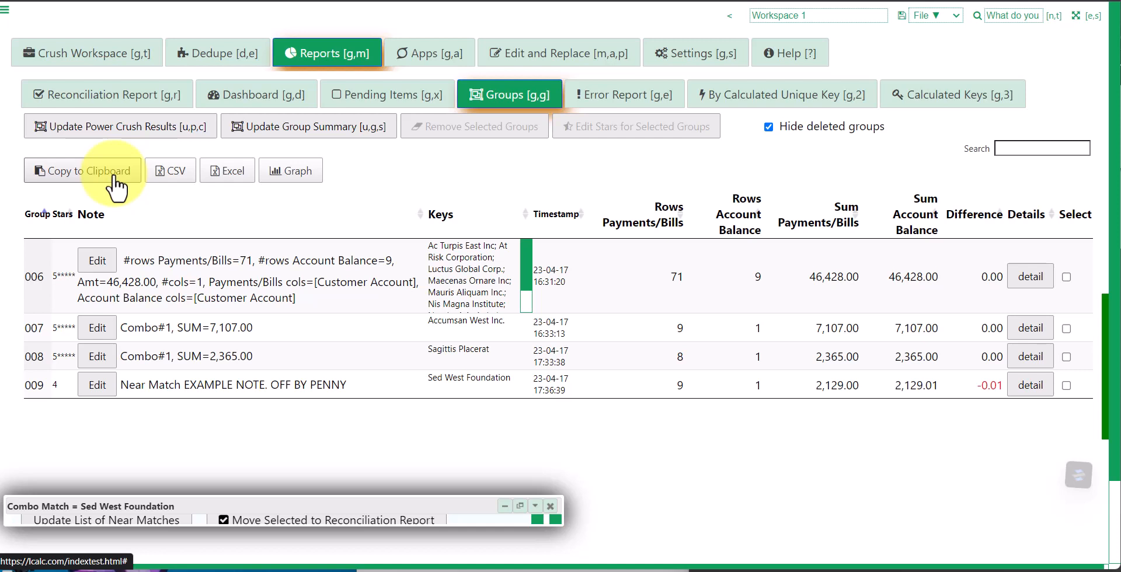
{"action": "left_click", "coordinate": [550, 507]}
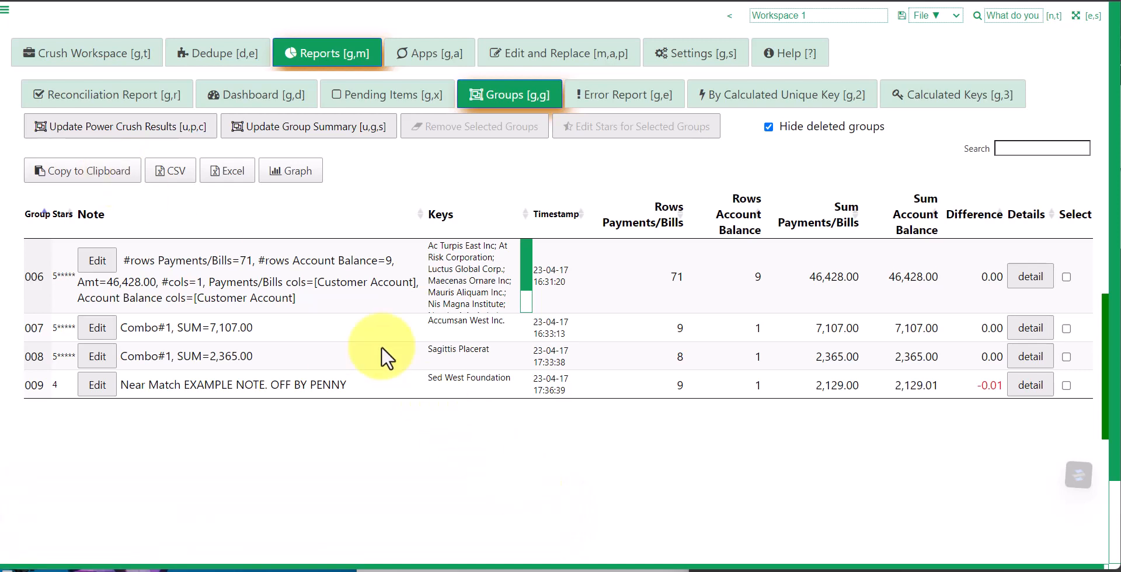
{"action": "left_click", "coordinate": [76, 59]}
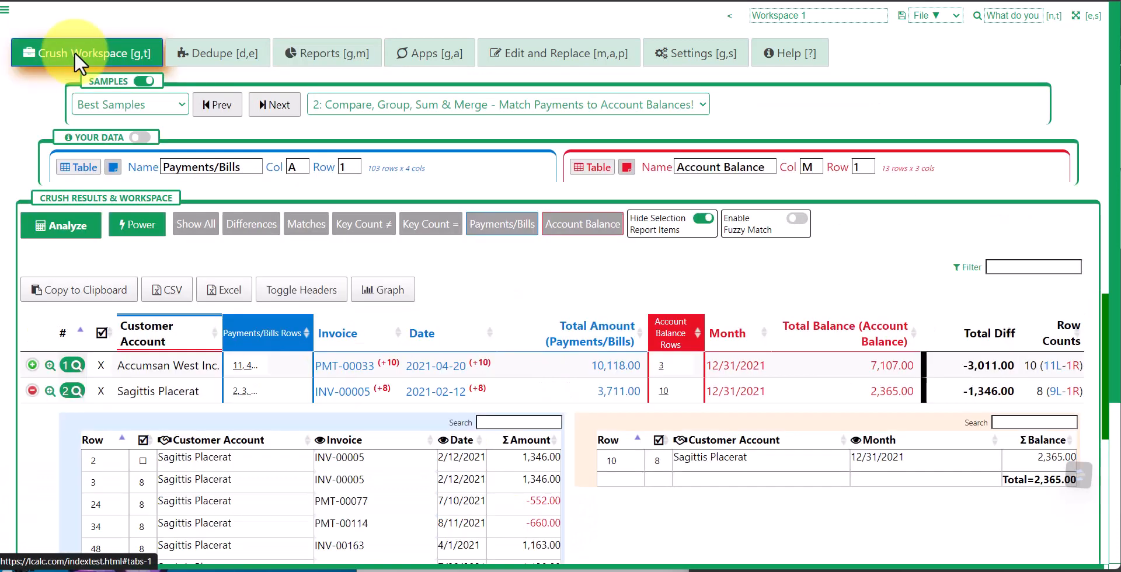
{"action": "left_click", "coordinate": [32, 390]}
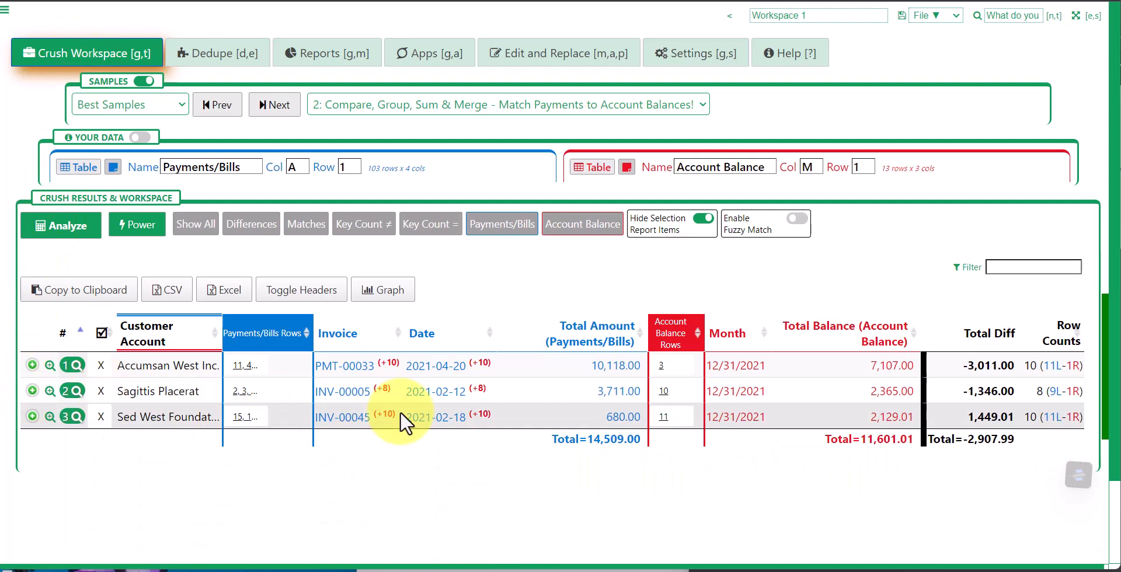